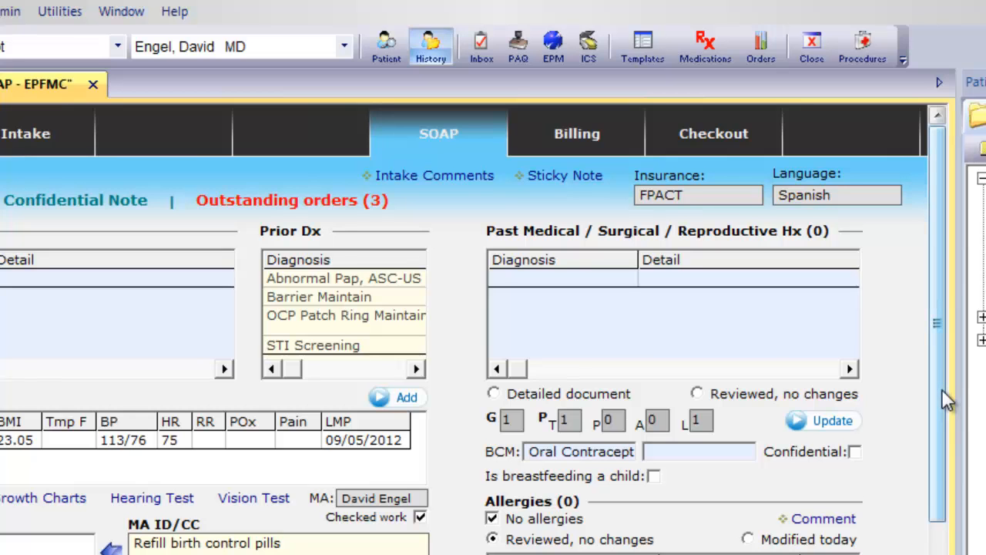
- Set the encounter's visit type on the Intake tab to Office Visit
drag(942, 391, 941, 554)
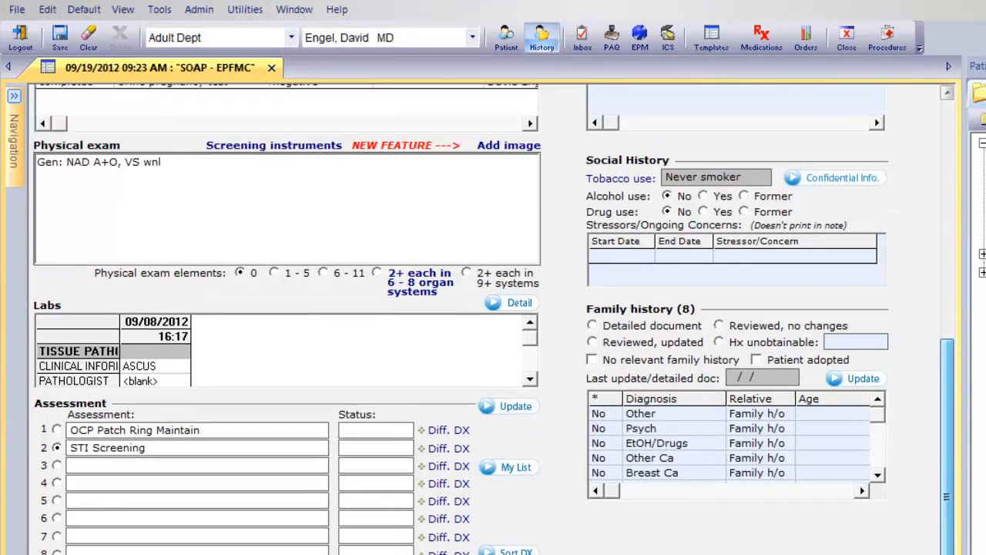
scroll(955, 500, up, 5)
drag(955, 501, 959, 347)
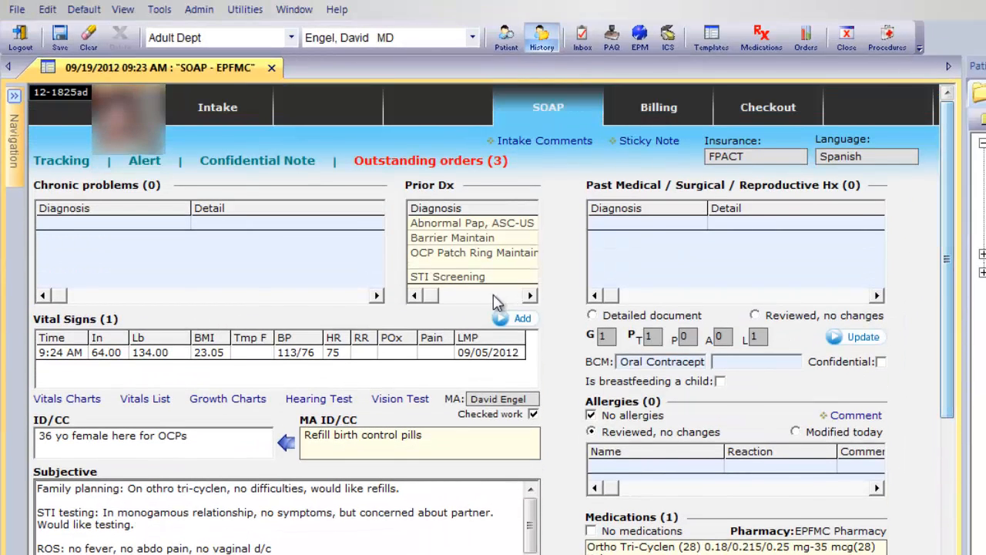
click(205, 112)
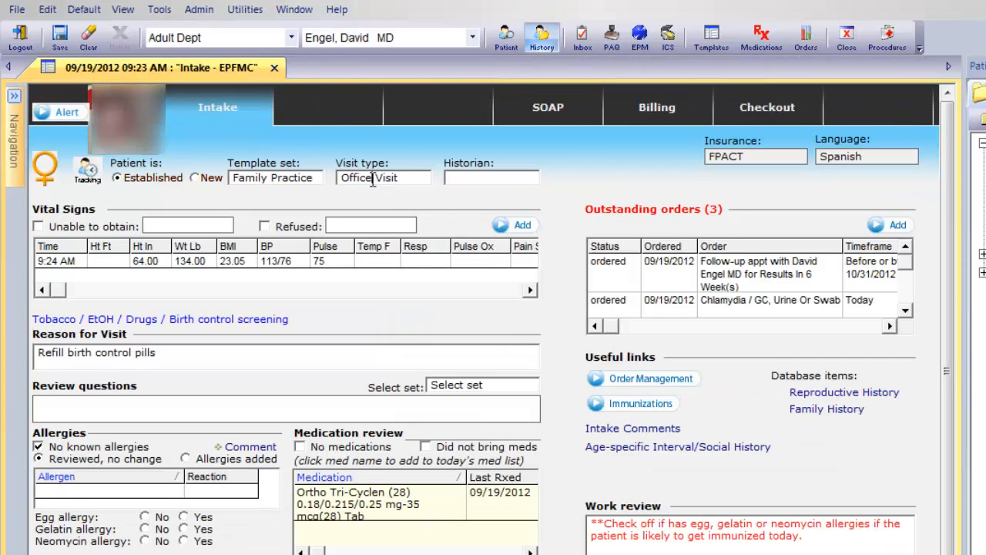
click(374, 182)
click(465, 277)
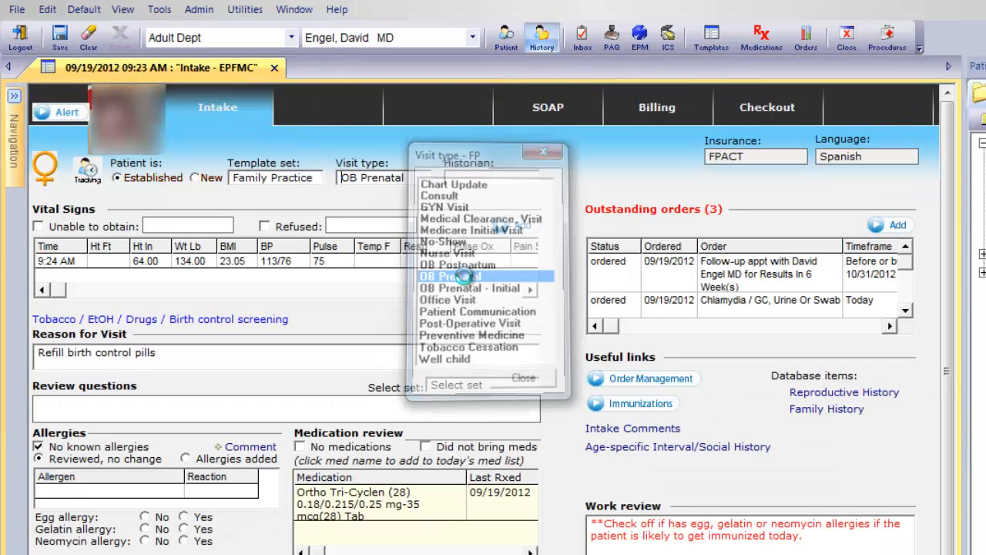
click(399, 182)
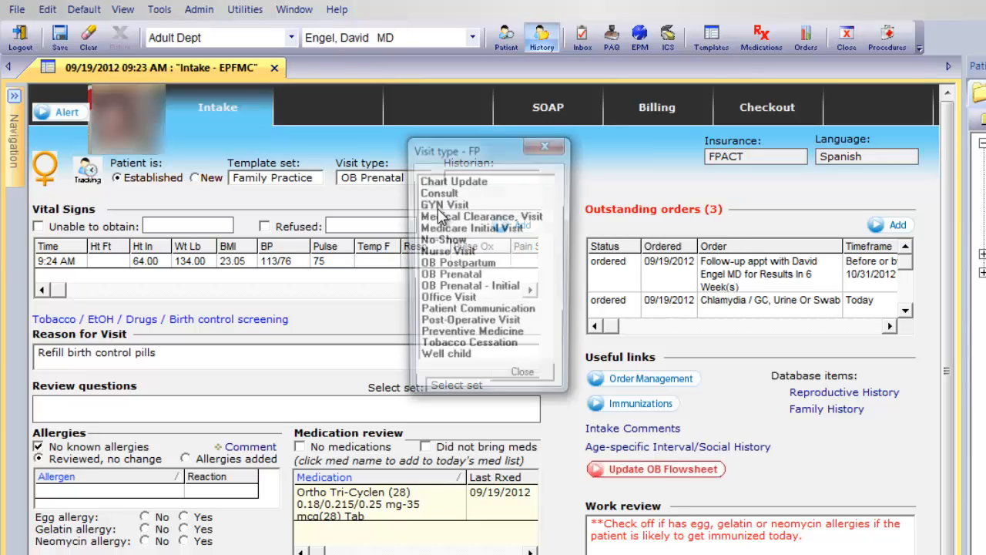
click(453, 302)
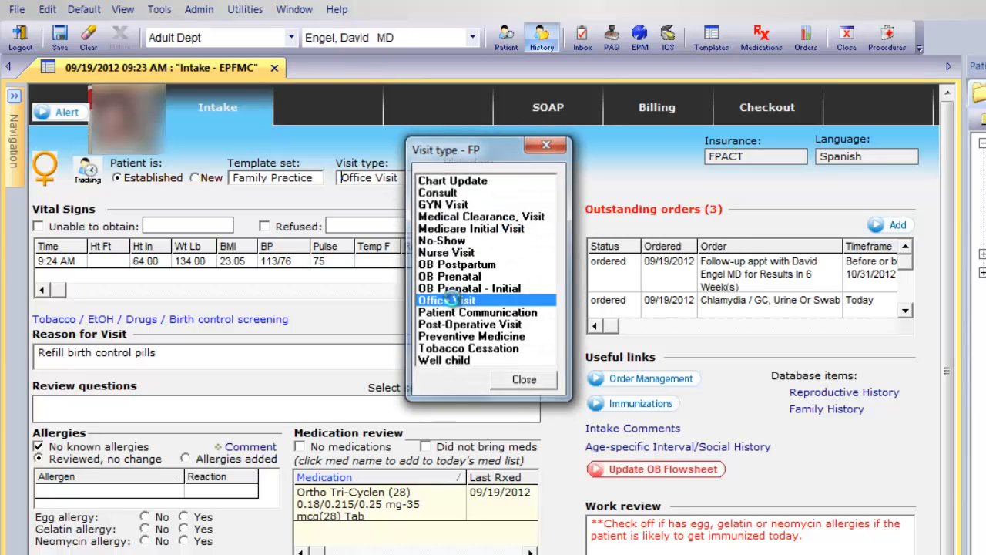
- Send the chart note for offline generation from the SOAP note's documents section
click(547, 107)
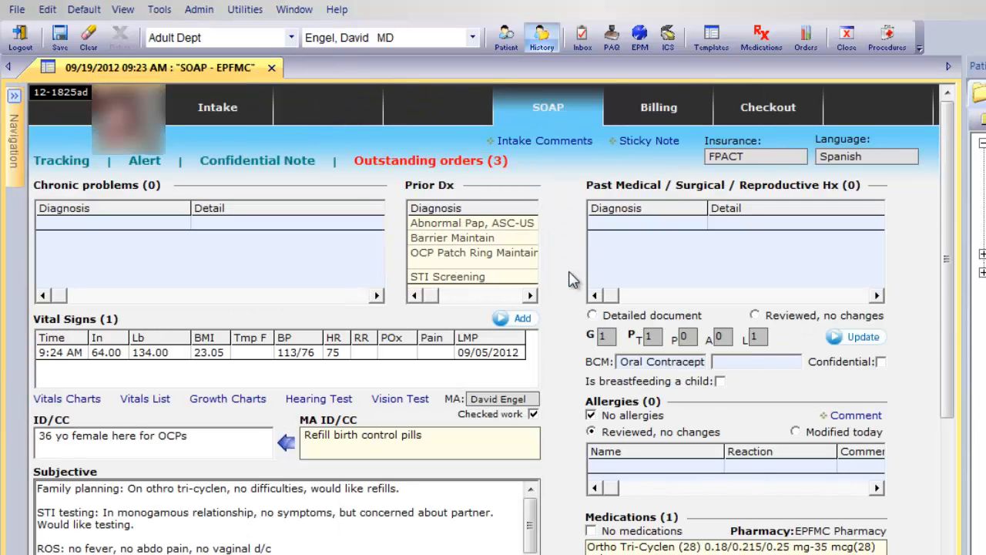
drag(950, 288, 952, 452)
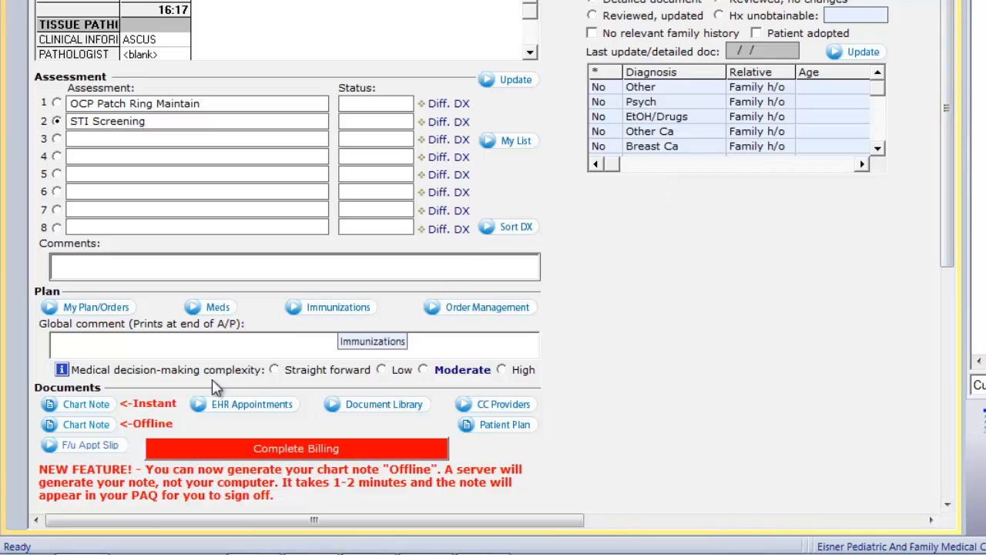
click(88, 447)
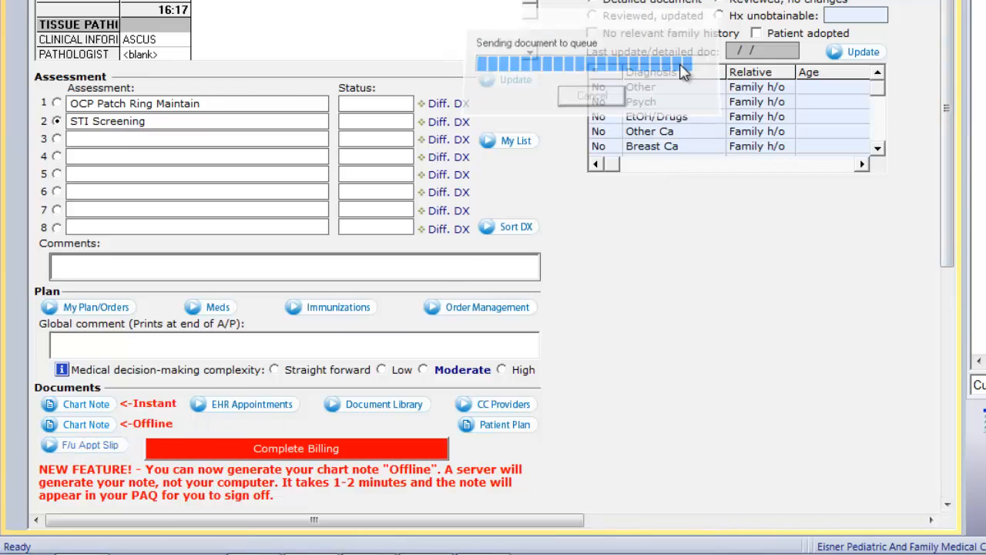
- Generate the instant chart note and read through the resulting progress note
click(86, 405)
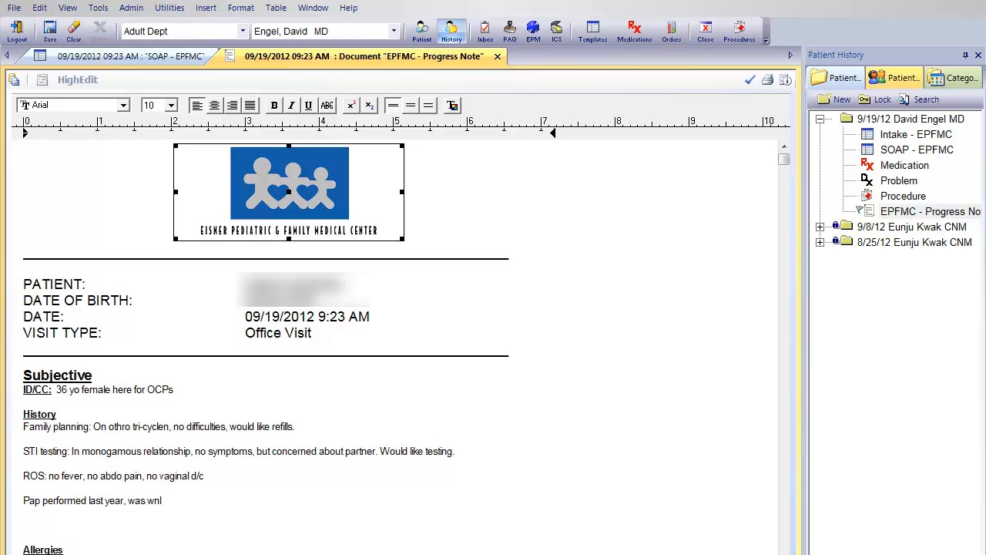
scroll(401, 346, down, 3)
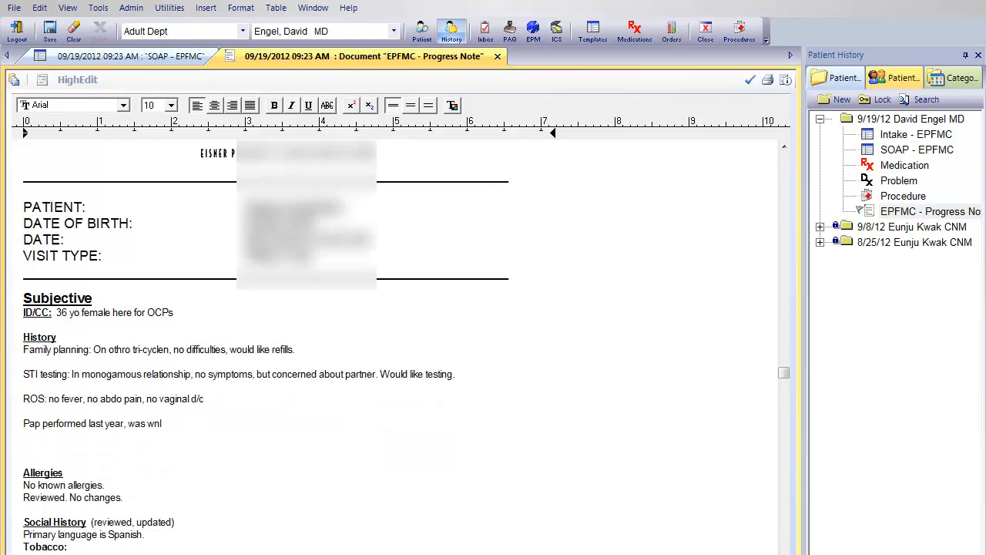
scroll(407, 347, down, 9)
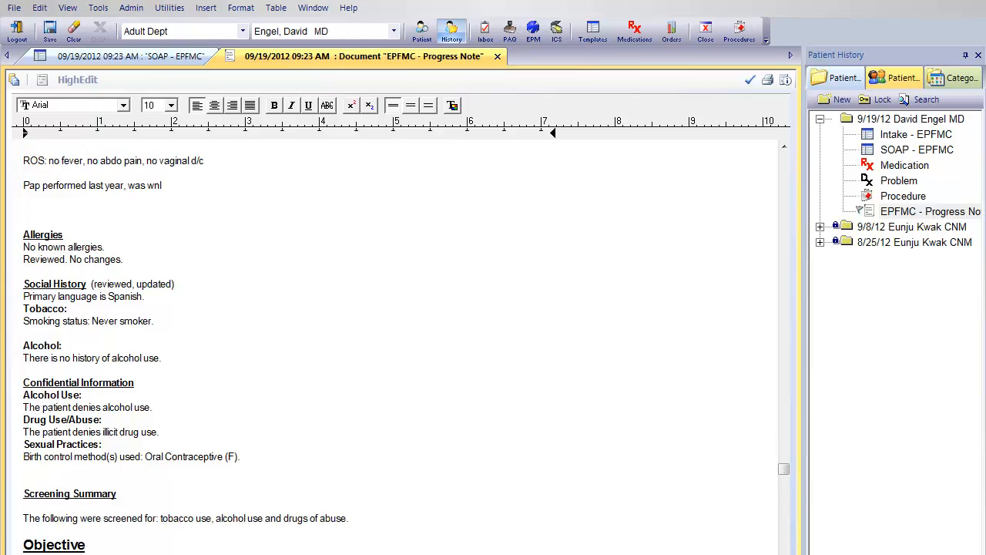
scroll(406, 346, down, 12)
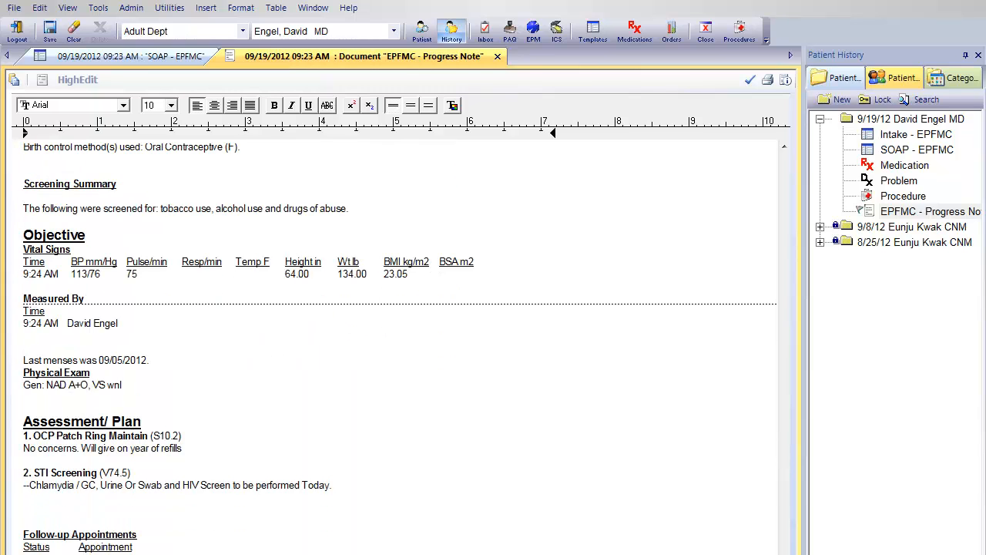
- Make a one-letter correction in the first plan item's text and save the progress note
click(131, 449)
text(e)
click(750, 80)
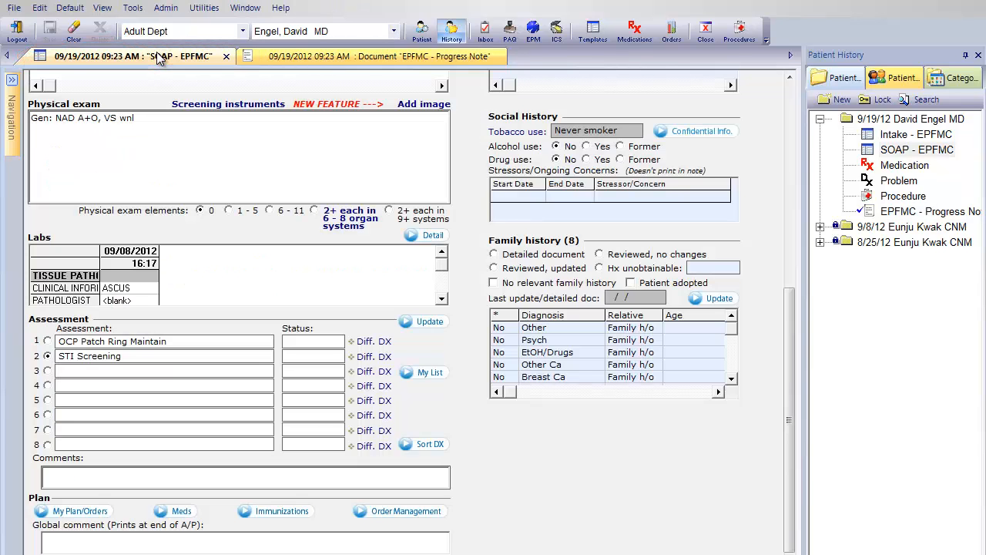
- Open billing from the SOAP note and select the established-patient E&M code 99213
click(157, 59)
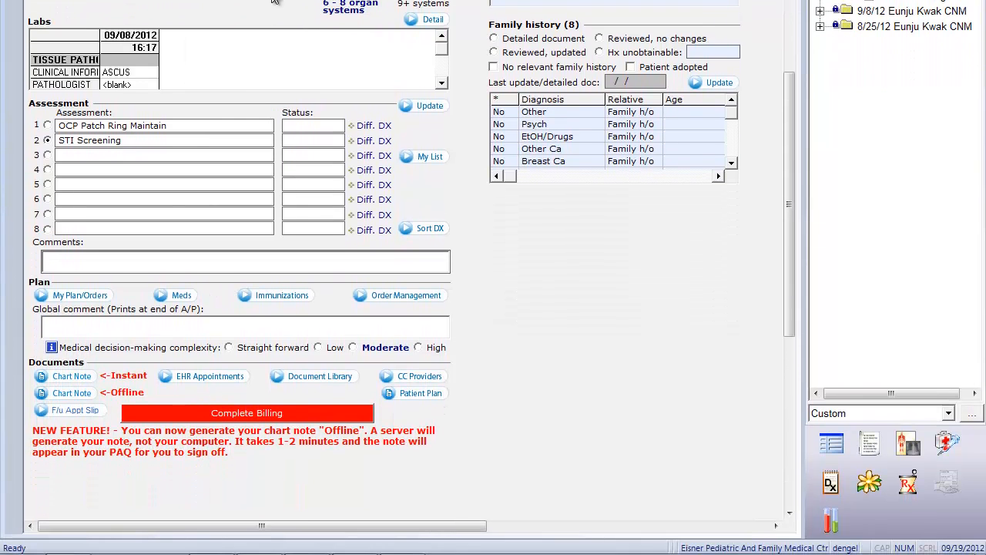
click(261, 413)
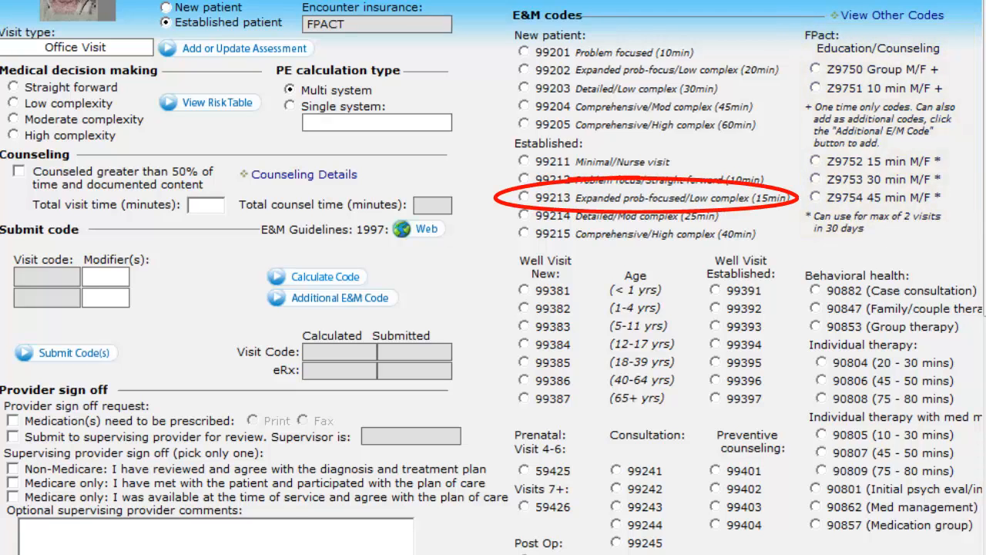
click(524, 197)
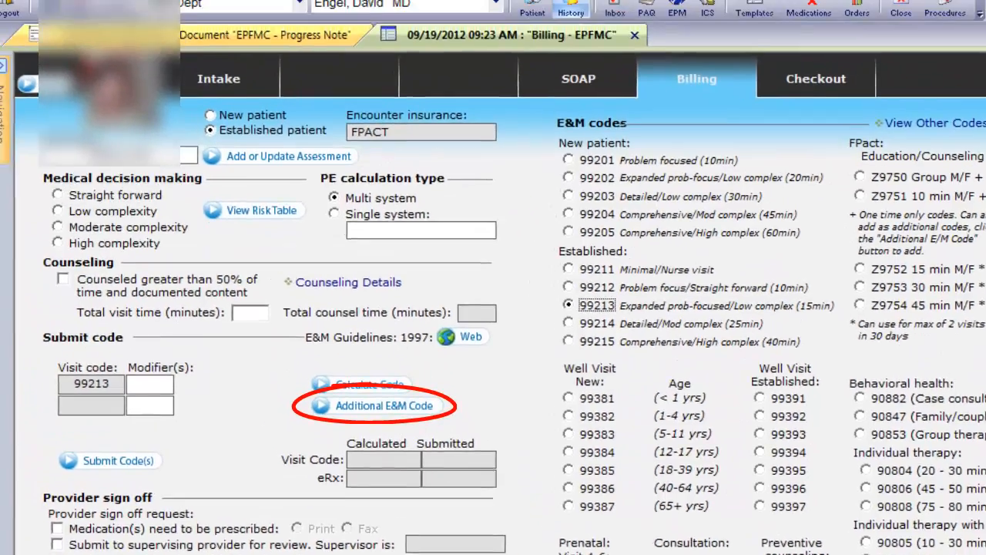
click(340, 298)
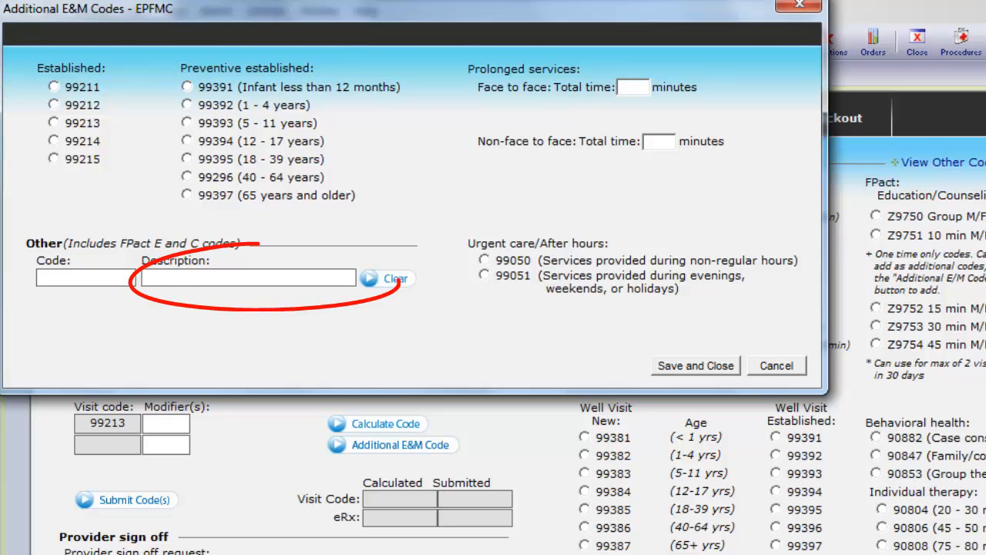
click(248, 277)
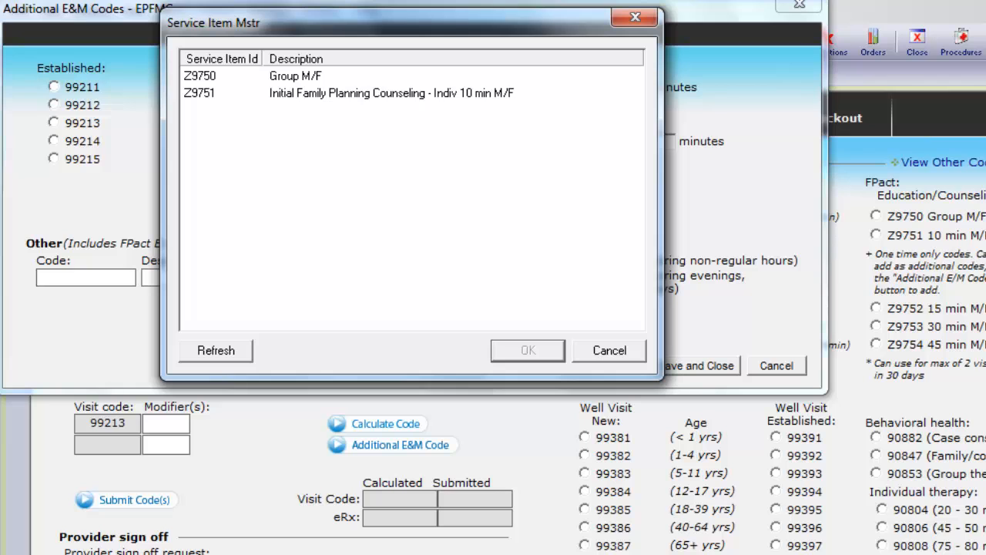
click(610, 351)
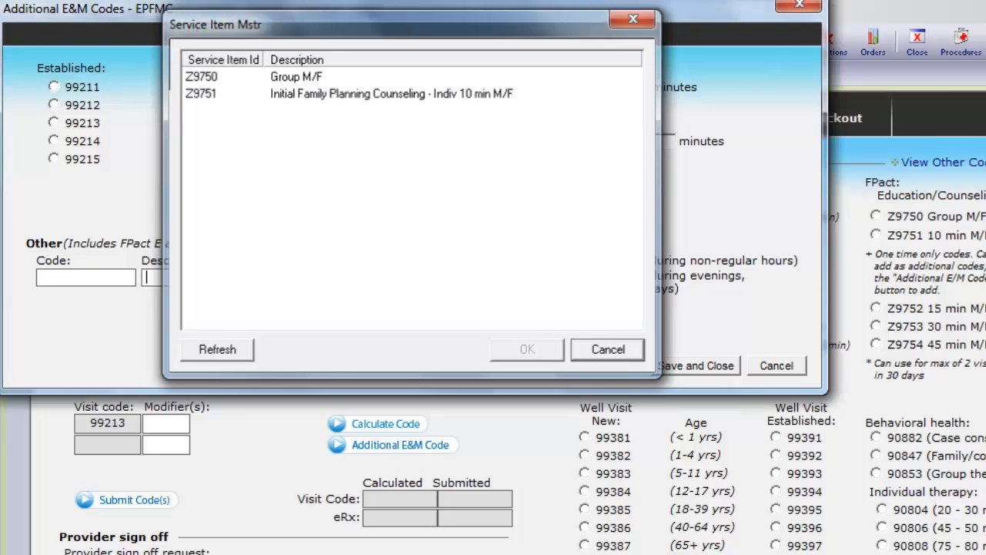
click(776, 366)
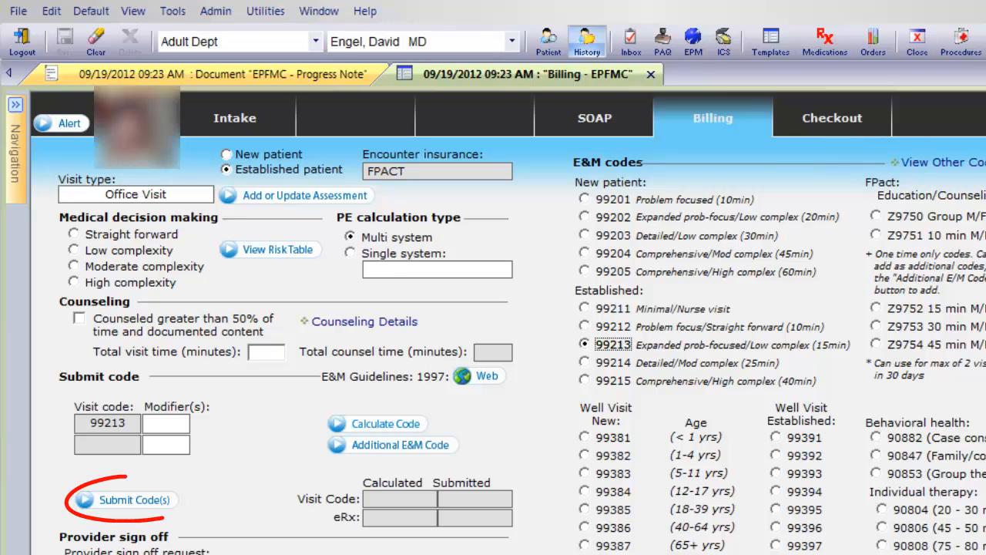
- Submit the selected visit code
click(128, 500)
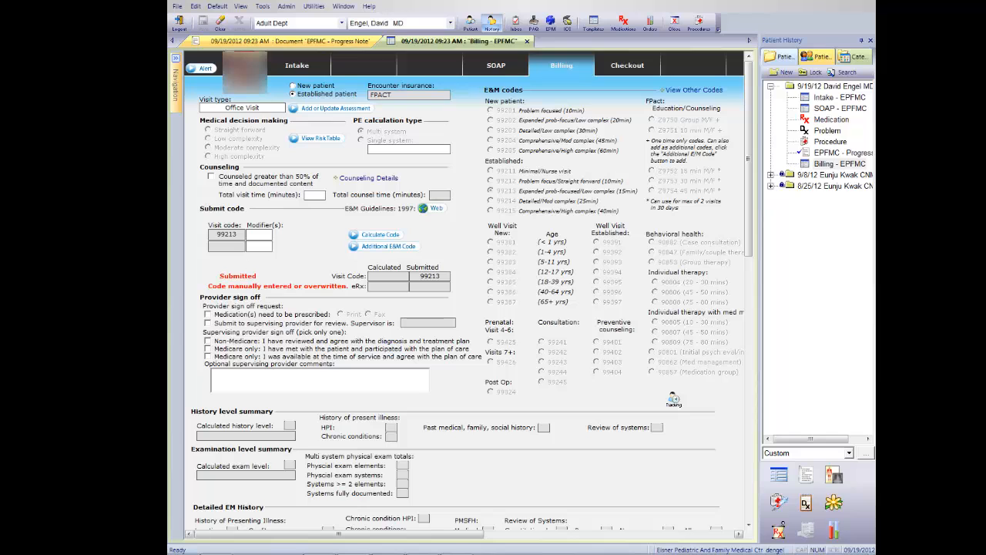
- Open another patient's SOAP encounter and launch My Plan/Orders from its plan section
click(516, 24)
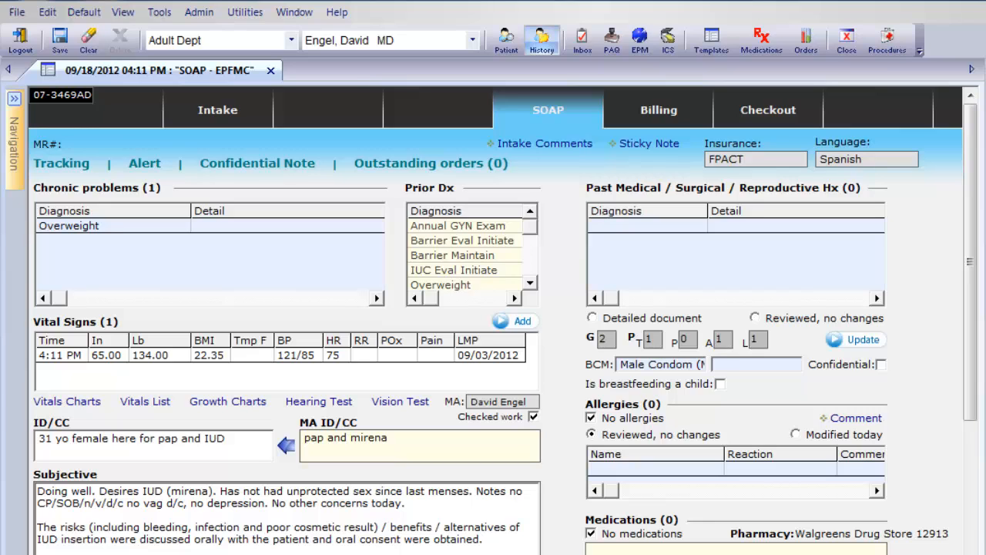
scroll(493, 320, down, 10)
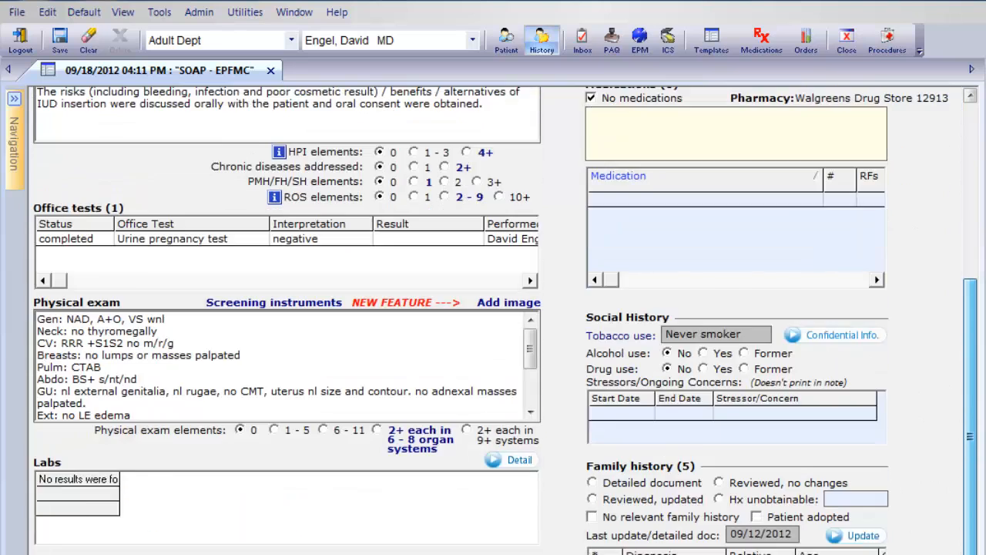
scroll(493, 320, down, 10)
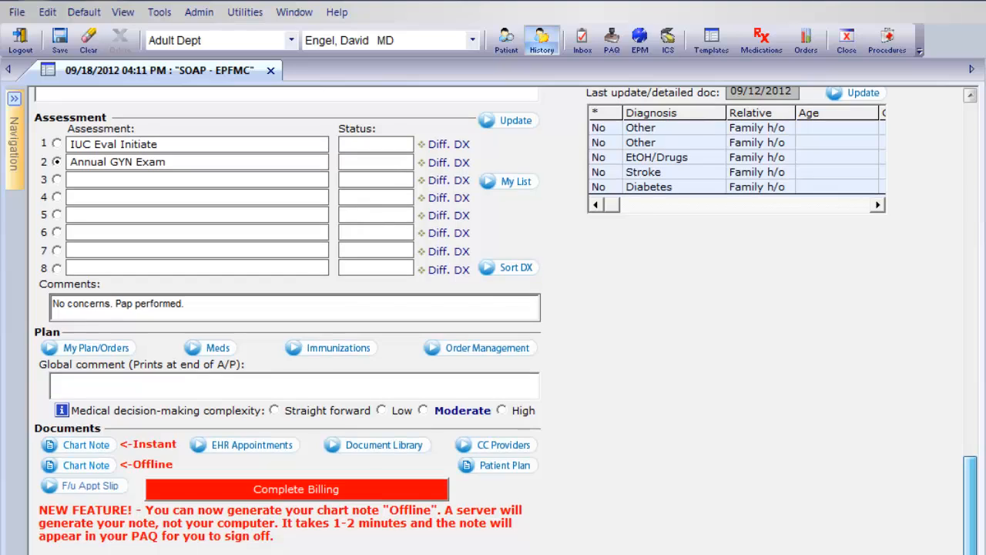
click(95, 348)
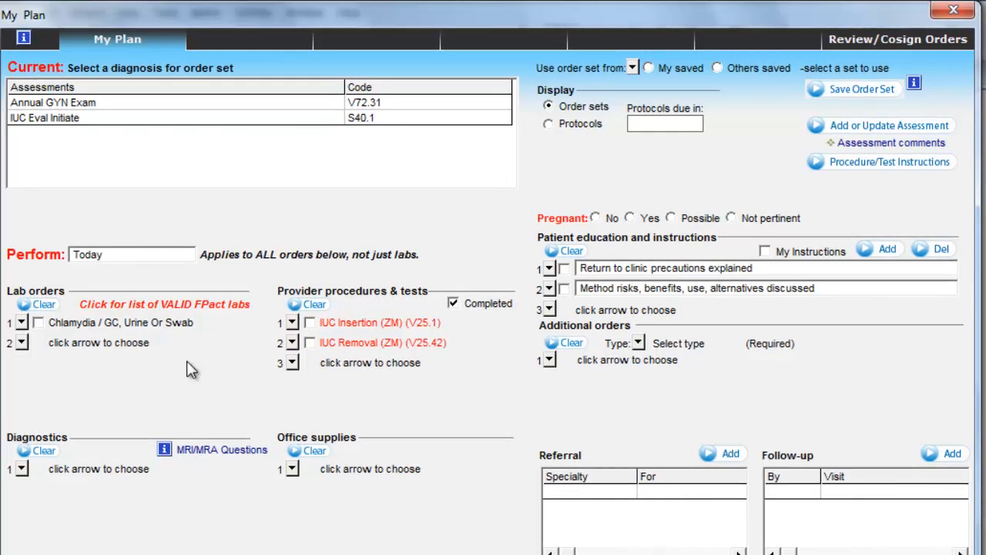
- Select the Annual GYN Exam assessment and review the list of valid FPact labs
click(112, 111)
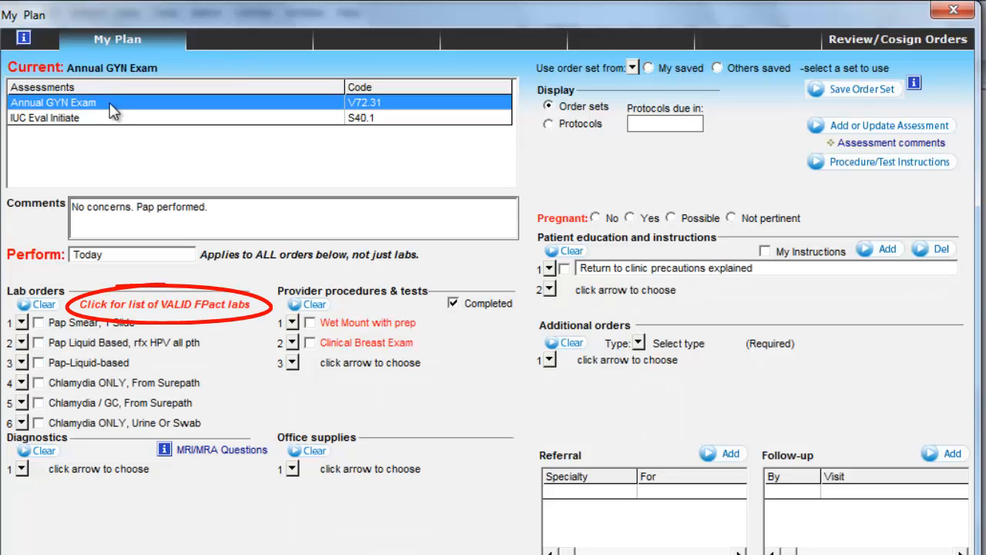
click(164, 309)
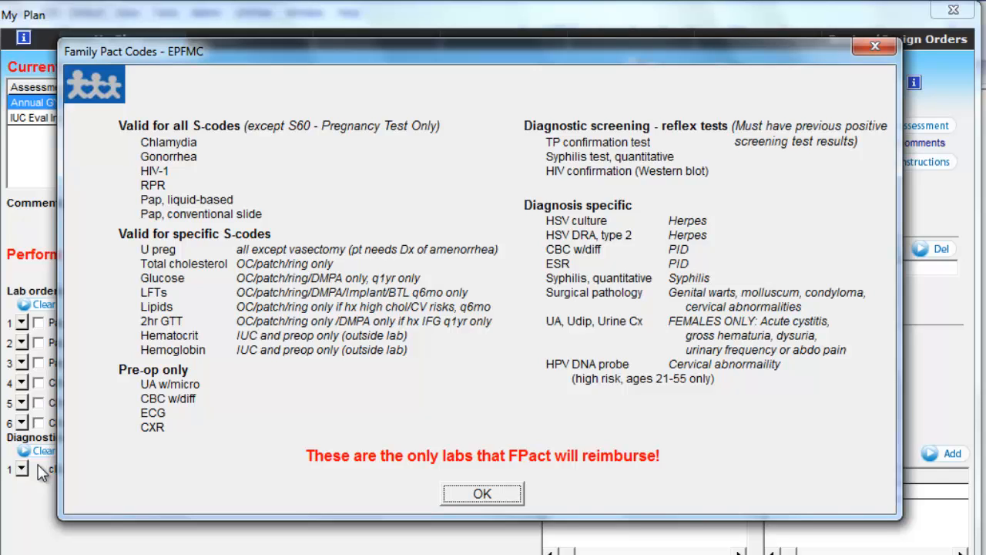
click(483, 496)
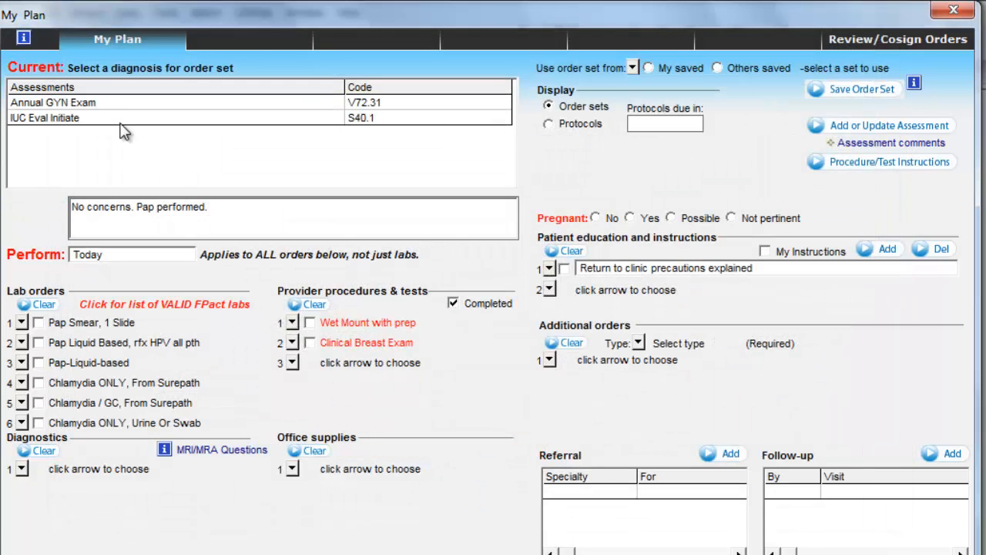
- Browse the provider procedures pick list for the Annual GYN Exam without adding anything
click(75, 104)
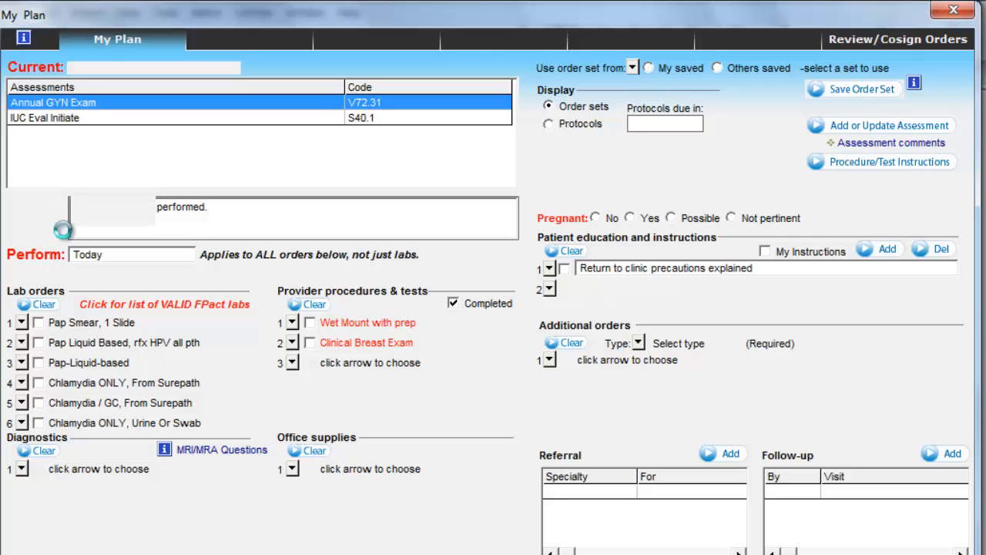
click(38, 342)
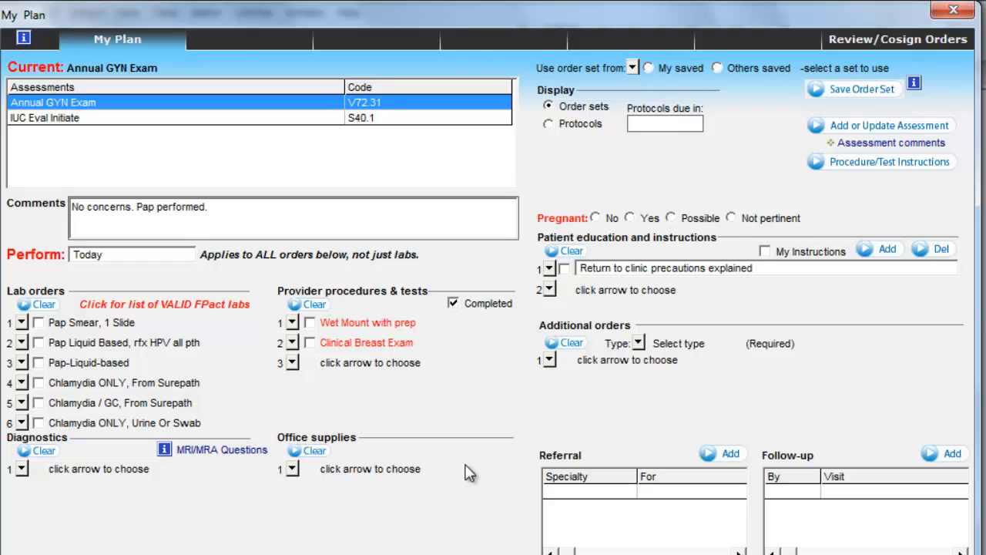
click(291, 363)
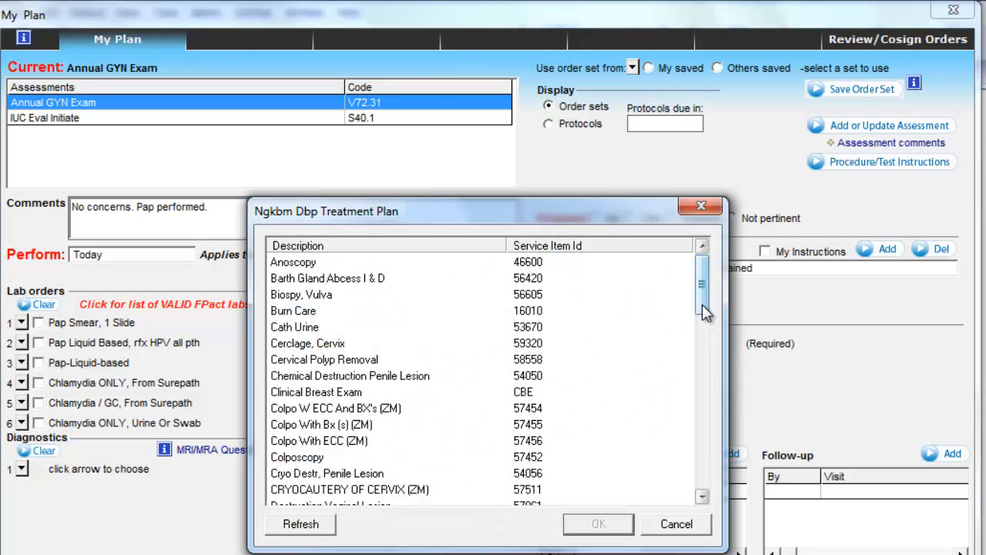
drag(702, 306, 703, 490)
click(671, 525)
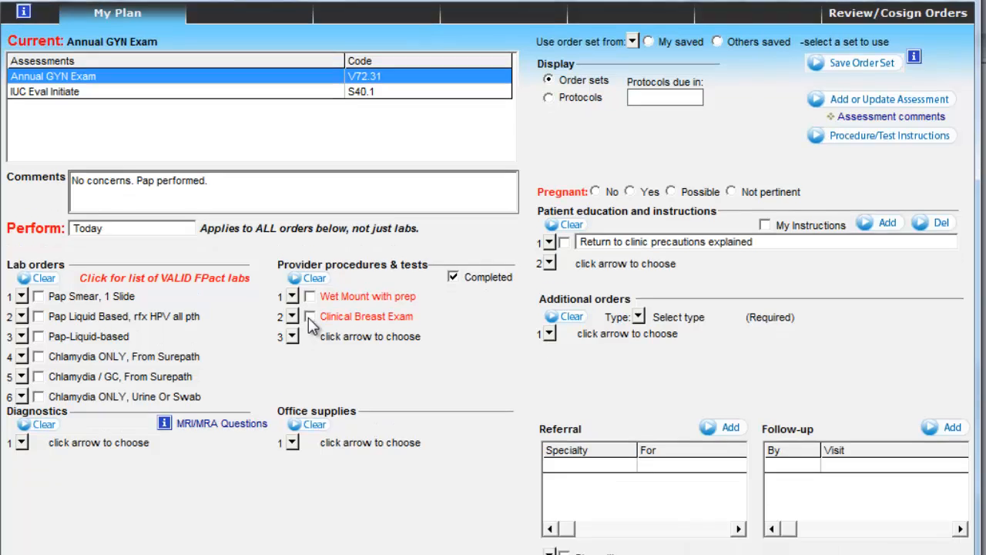
- Check Clinical Breast Exam under provider procedures and place the order
click(309, 316)
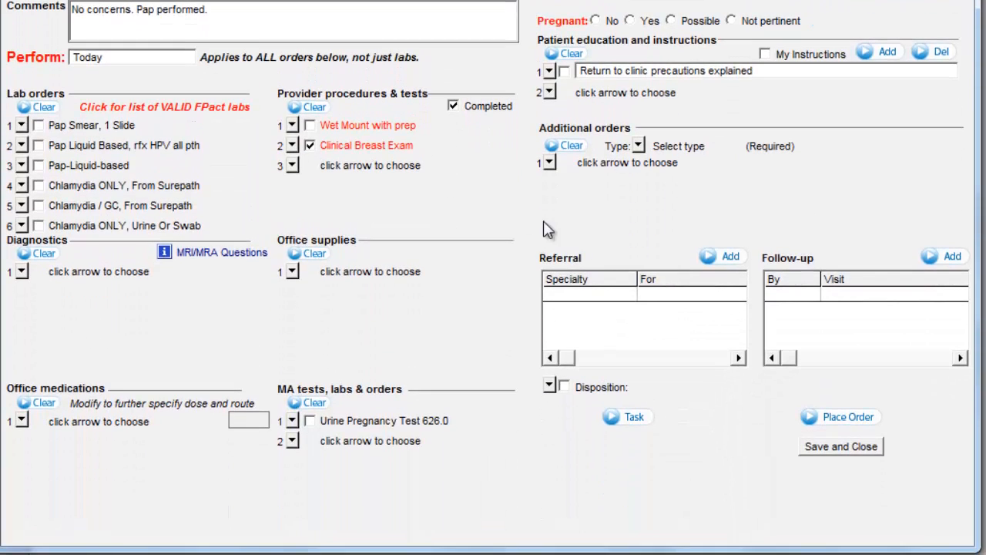
click(837, 417)
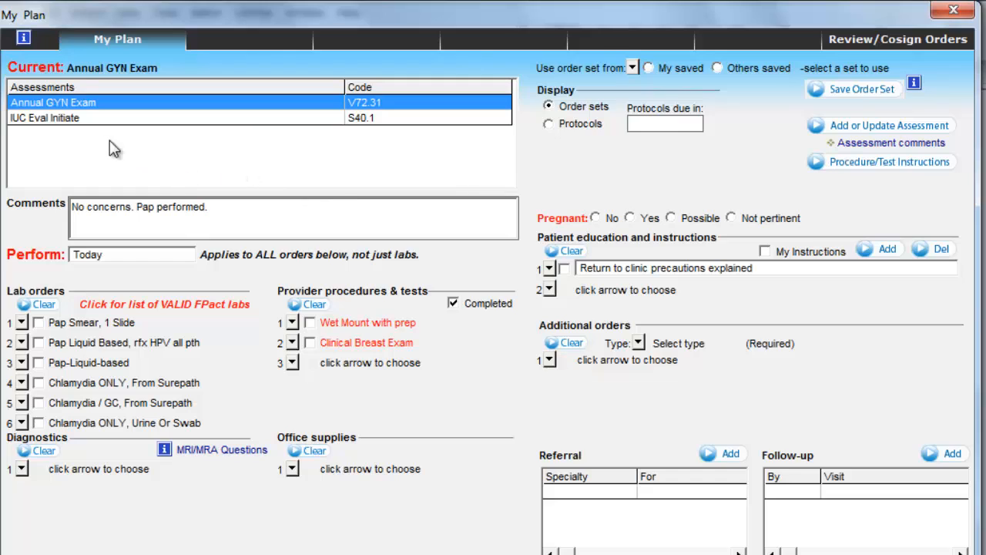
- Switch to the IUC Eval Initiate assessment and check the IUC Insertion (ZM) (V25.1) provider procedure
click(66, 120)
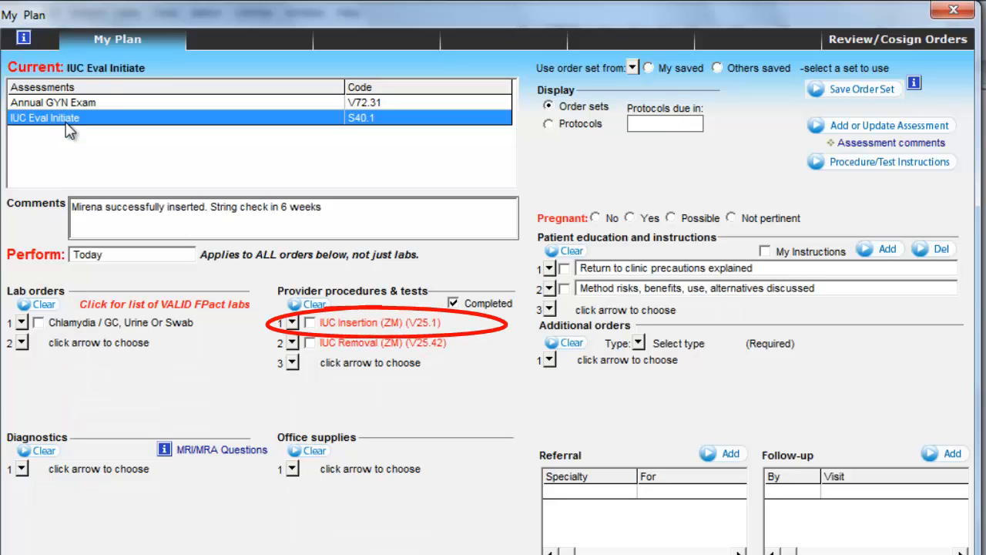
click(309, 323)
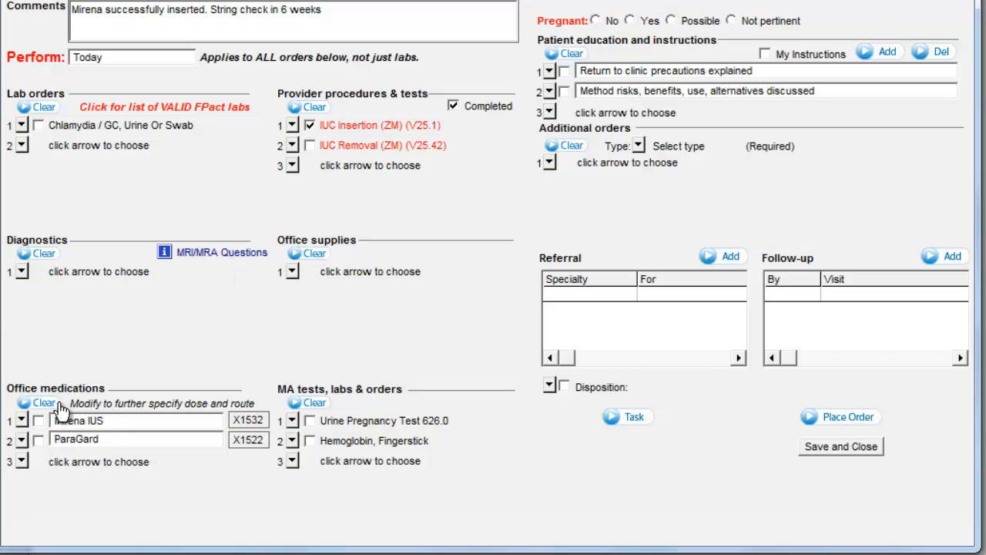
- Check Mirena IUS under office medications and browse the medication pick list without adding anything
click(38, 422)
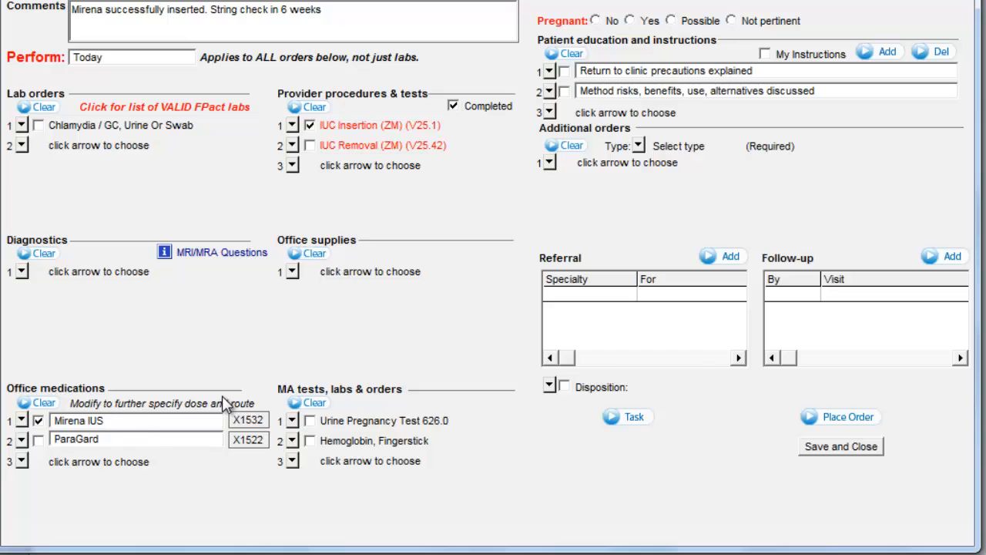
click(21, 460)
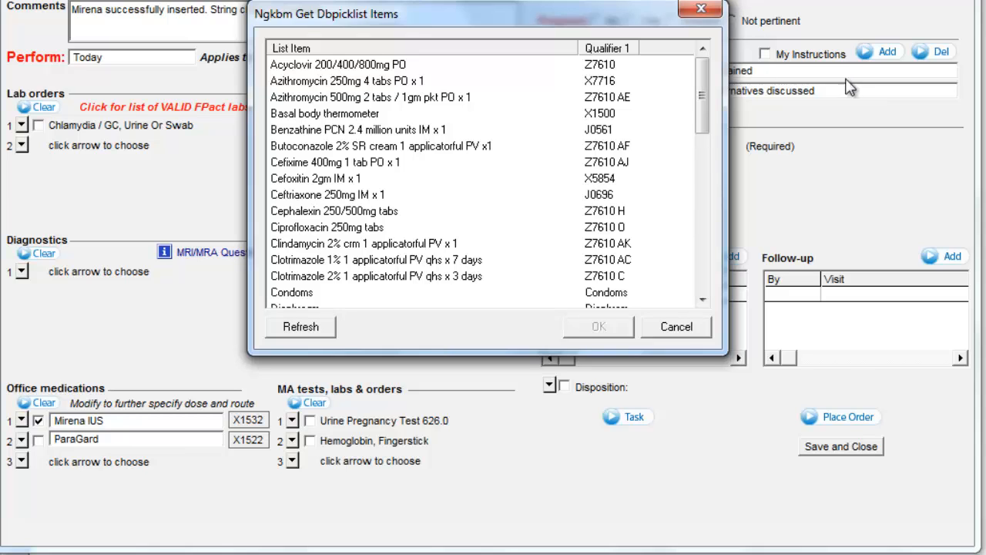
click(672, 325)
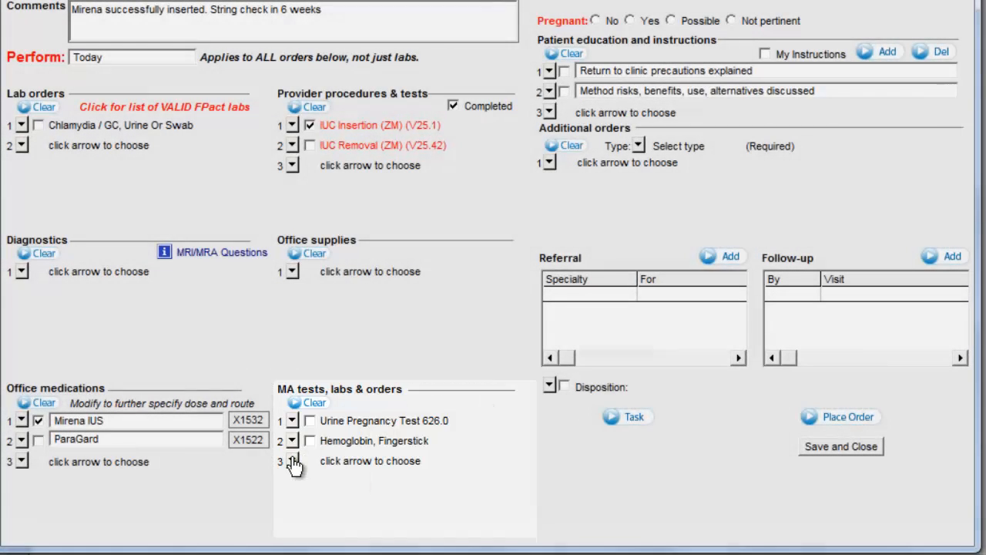
- Add a free-text MA order reading "Ibuprofen 600mg PO x1 now" and place the orders
click(292, 461)
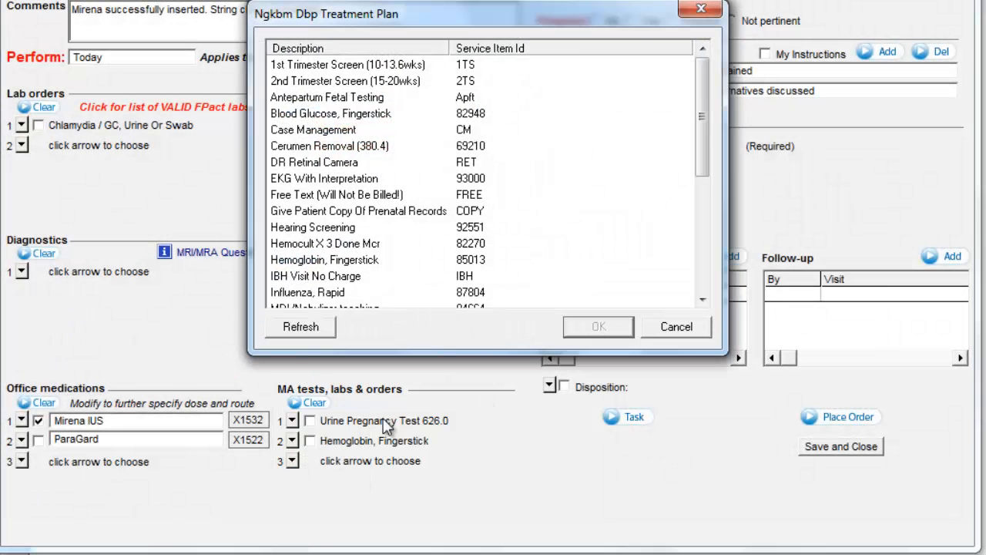
click(339, 197)
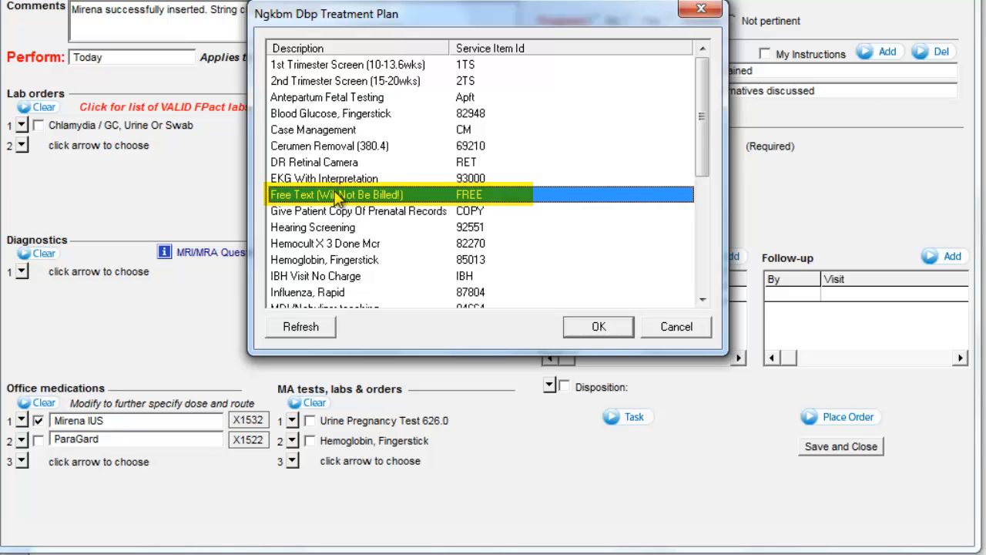
double_click(337, 198)
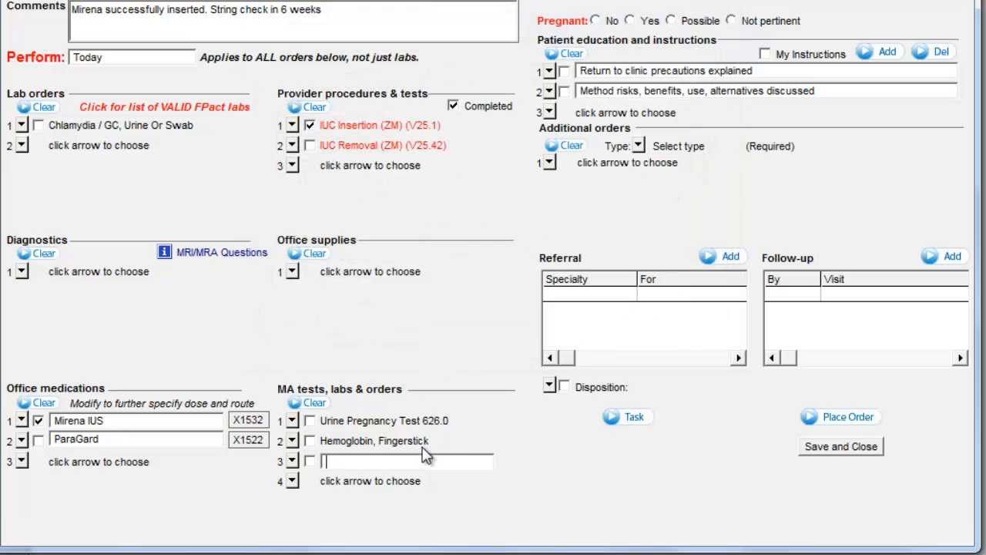
text(Ibuprofen 600mg PO x1 now)
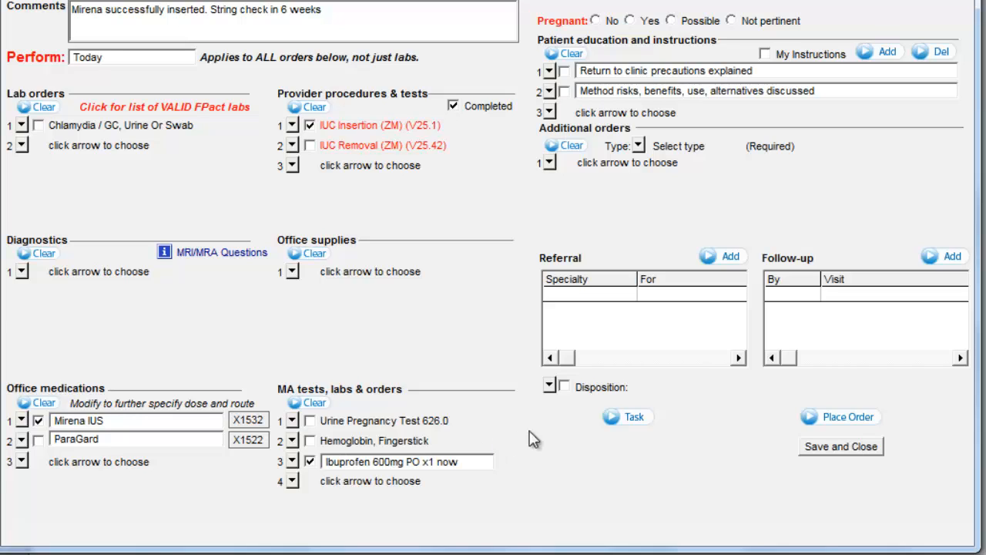
click(869, 428)
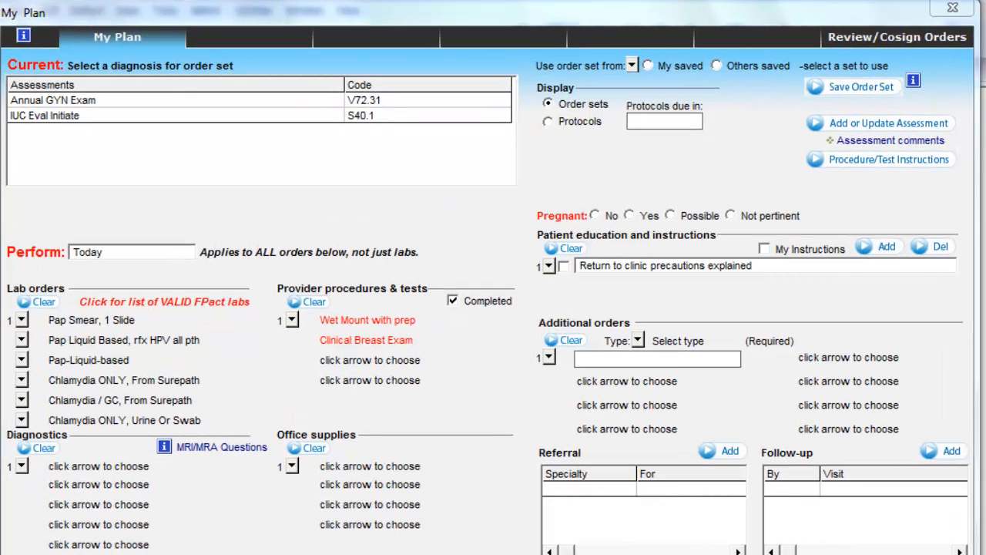
- Add the common assessment Diabetes, type II, uncomp, controlled (250.00) to today's assessments and save
click(889, 123)
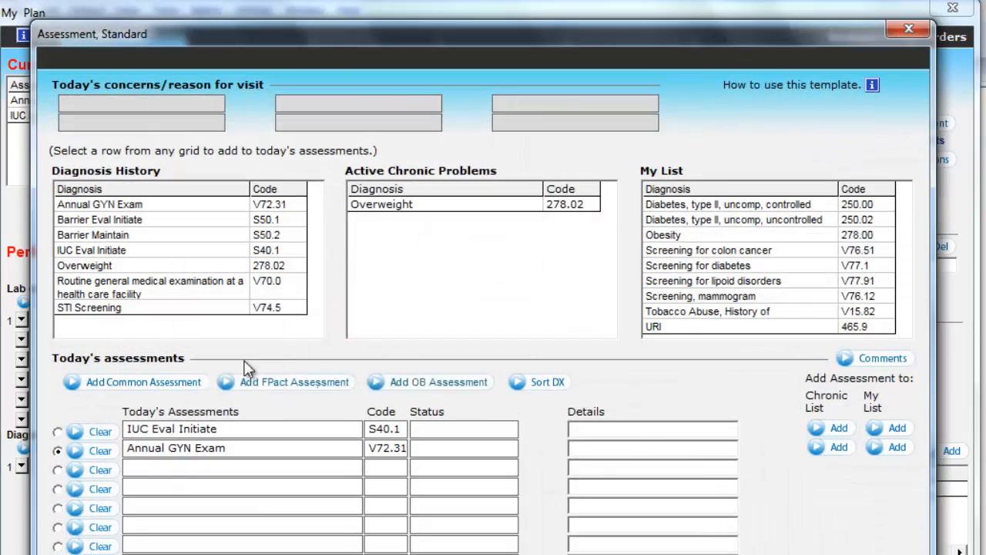
click(154, 379)
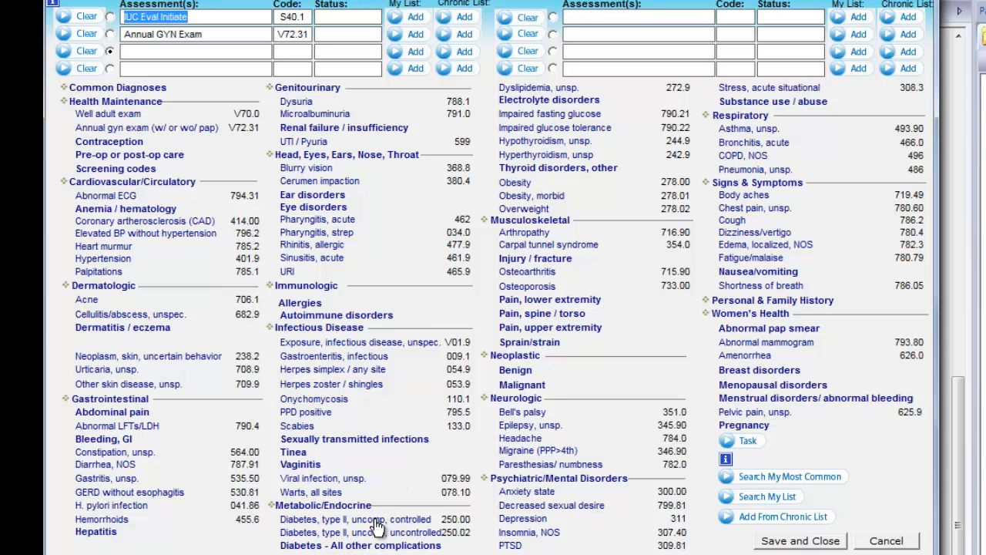
click(385, 519)
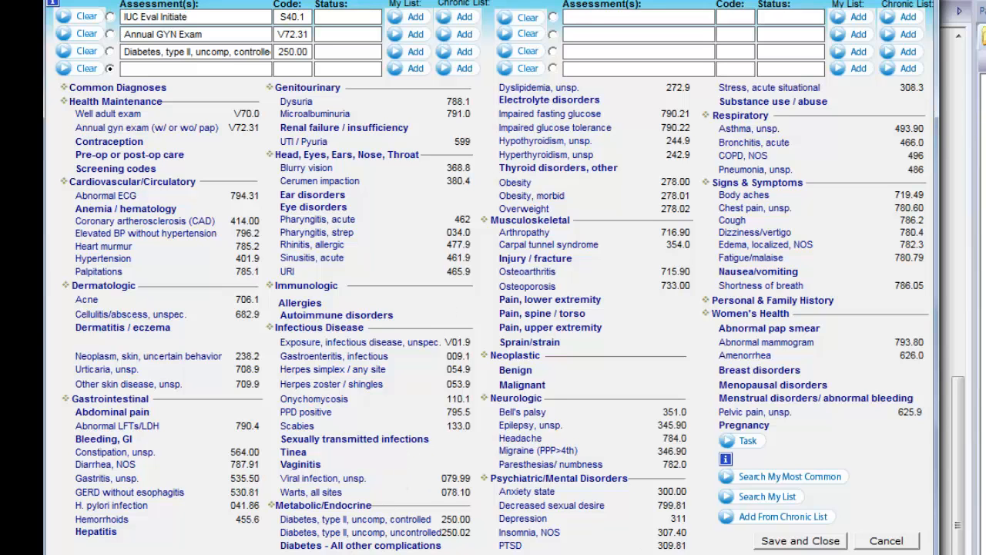
click(793, 542)
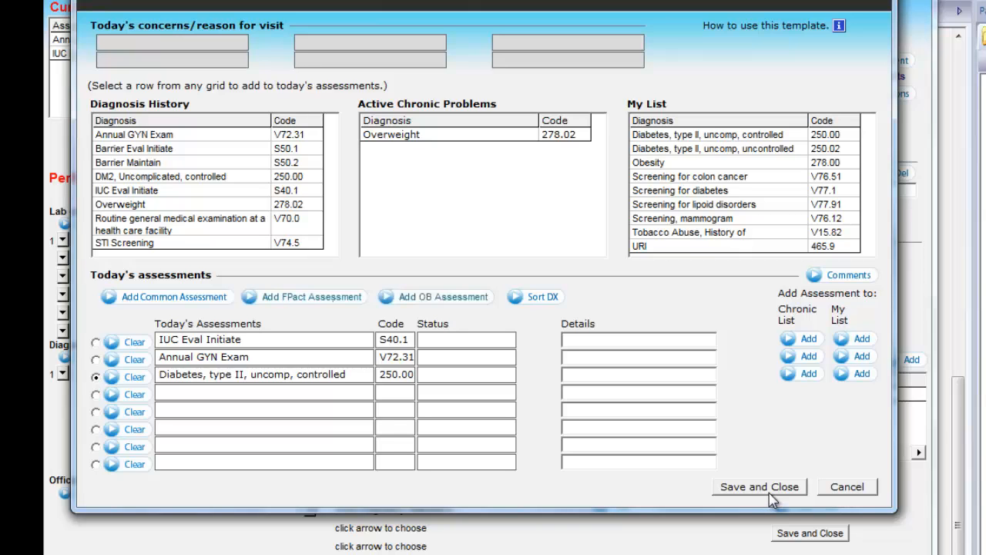
click(769, 492)
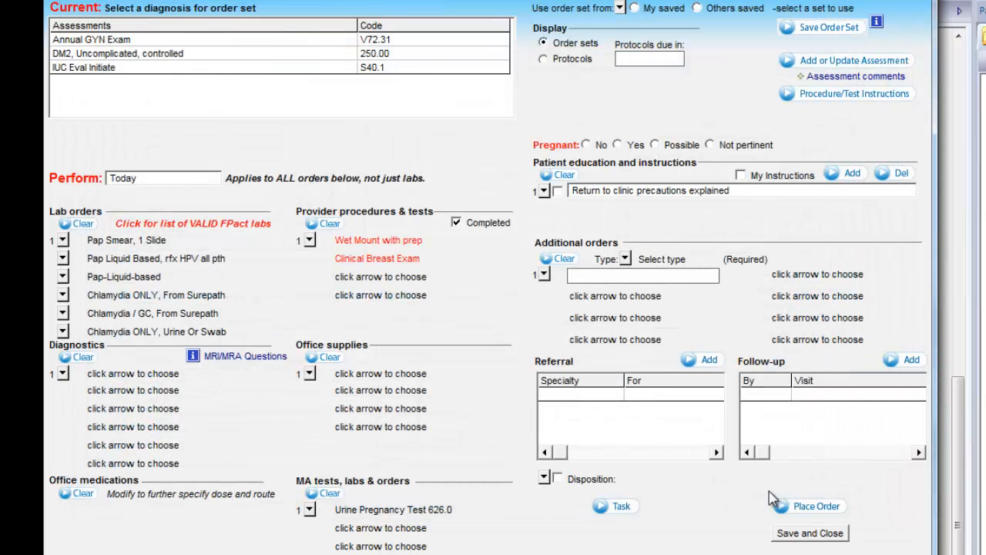
click(267, 55)
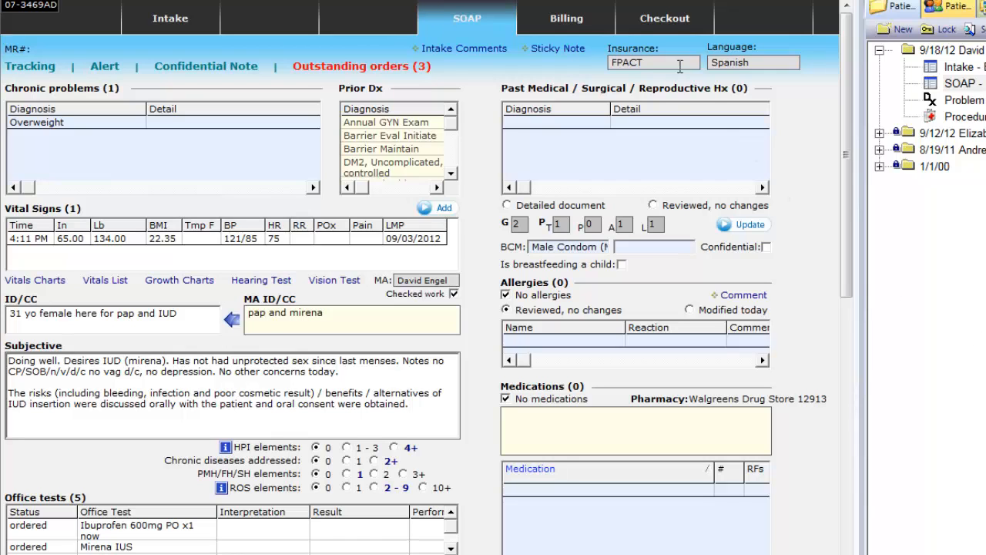
- In Checkout, process the Pap Liquid Based lab order by choosing a lab vendor, then save and close
click(661, 19)
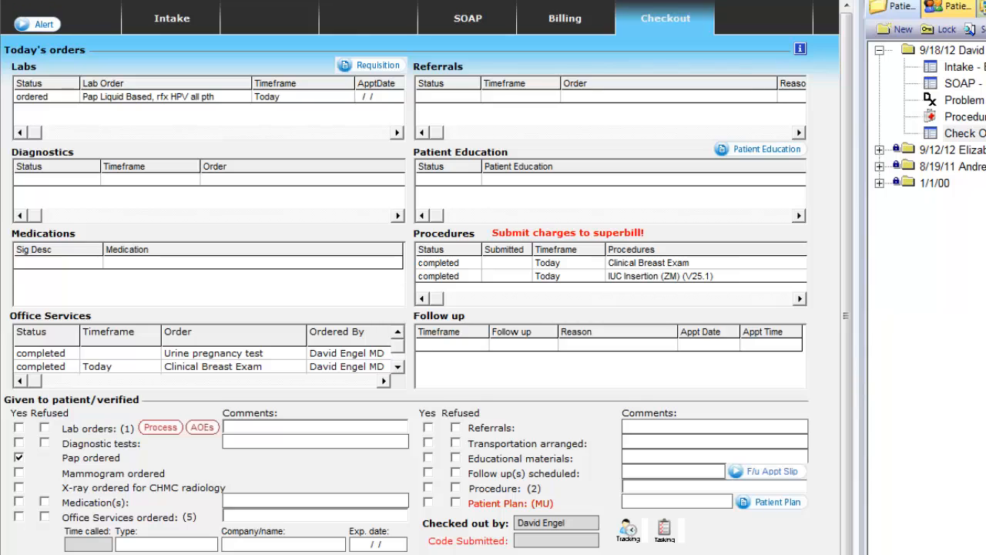
click(165, 429)
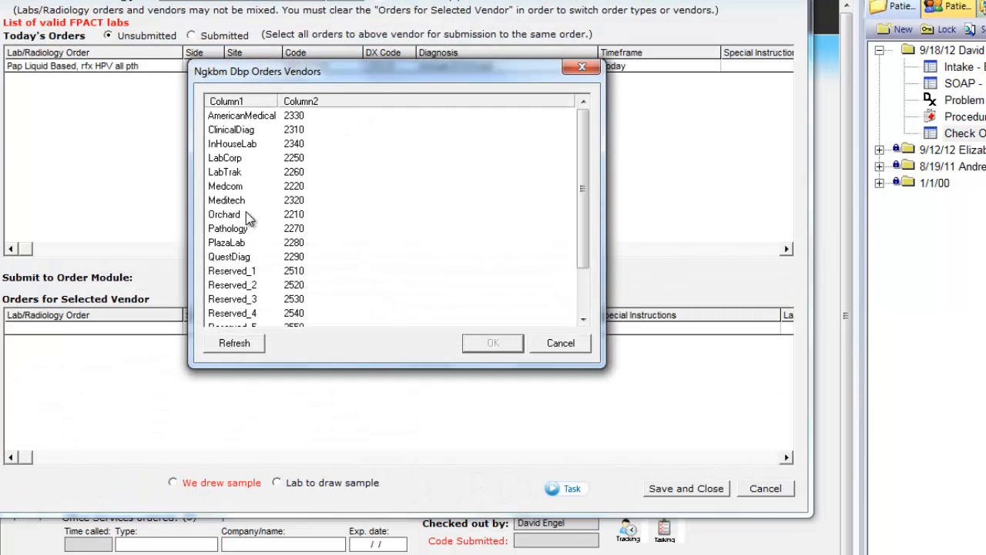
double_click(250, 257)
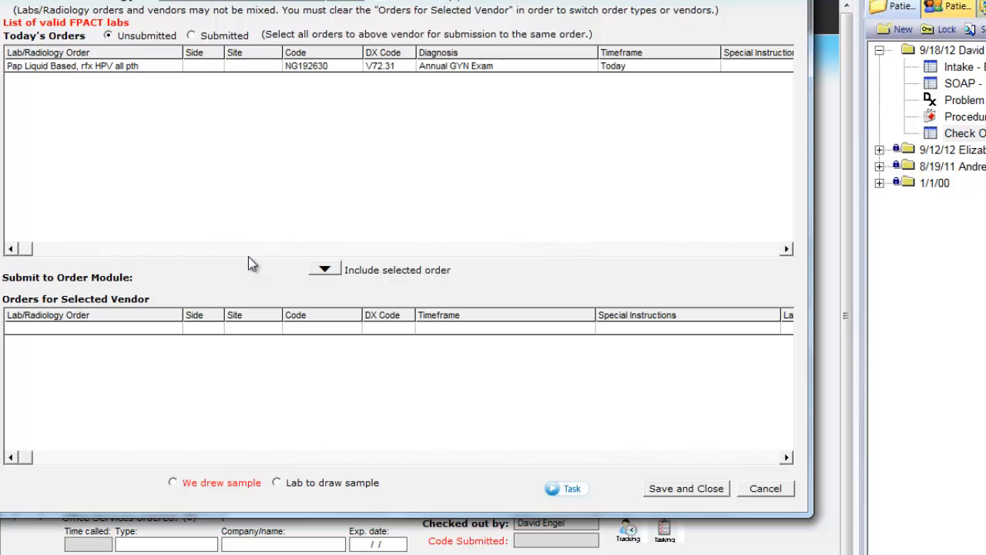
click(749, 488)
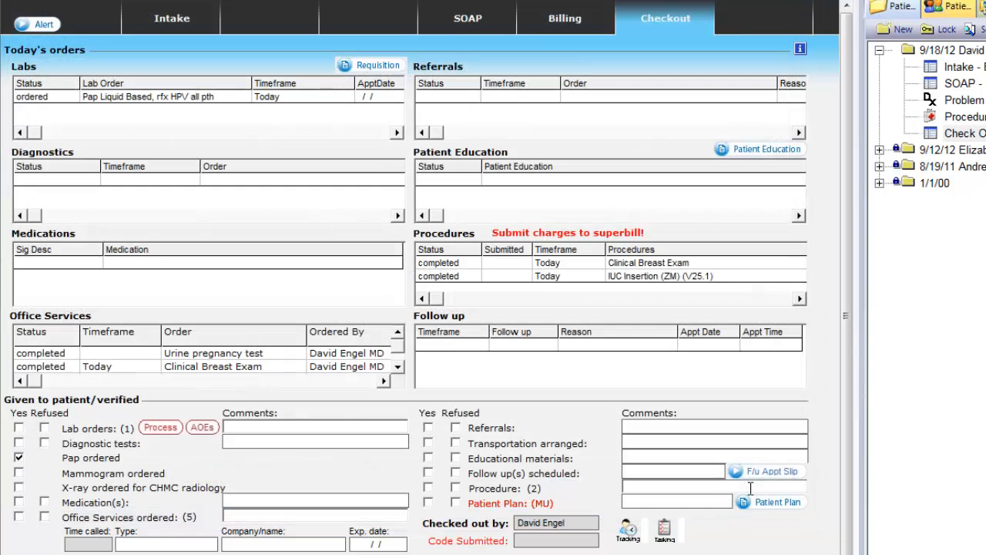
- Open the Clinical Breast Exam procedure, submit it to the superbill, and close it
click(522, 263)
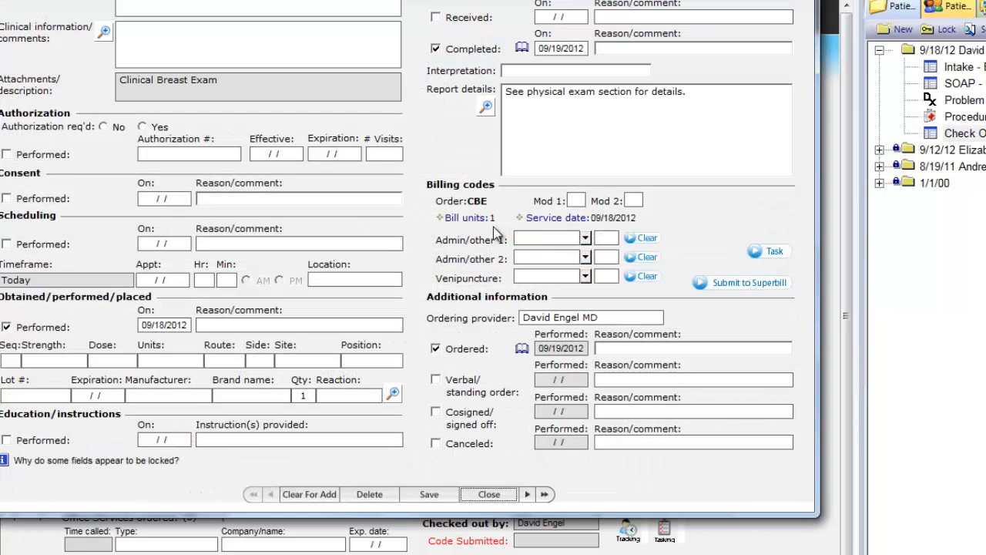
click(732, 284)
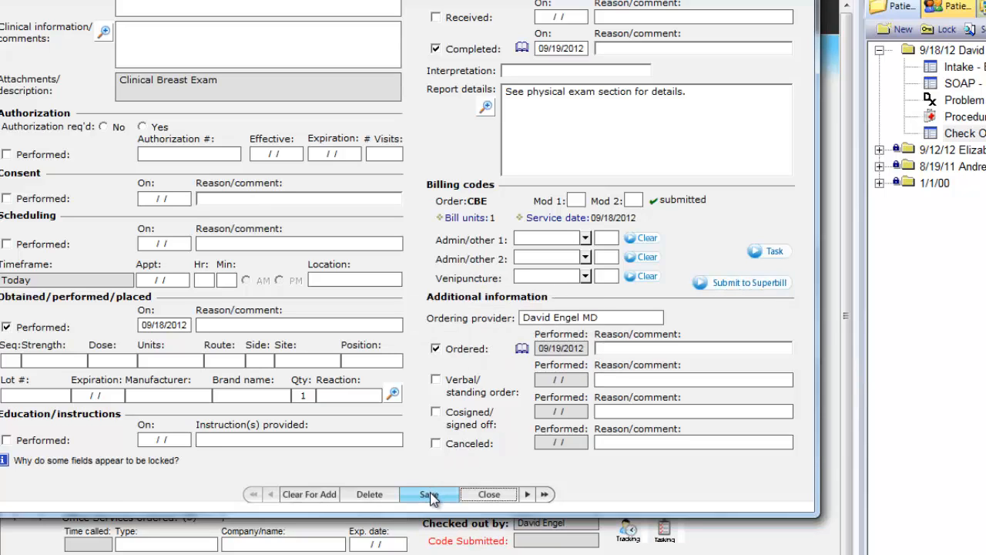
click(486, 495)
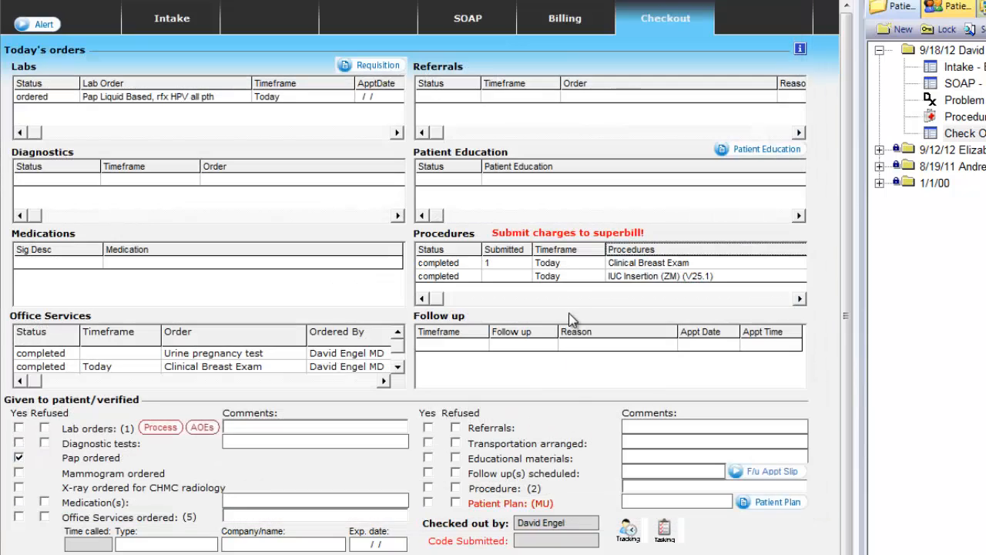
- Open the IUC Insertion (ZM) (V25.1) procedure, submit it to the superbill, save, and close it
double_click(566, 277)
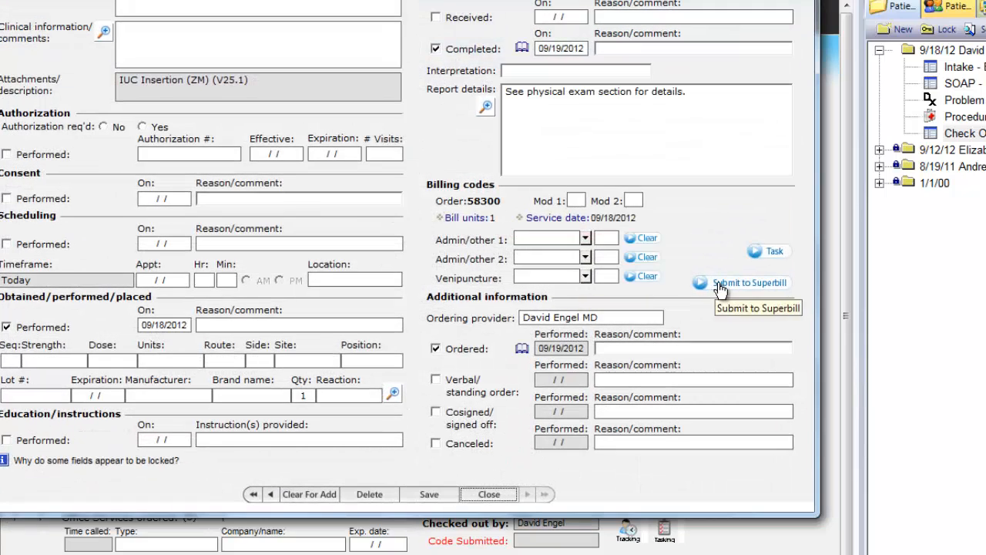
click(721, 285)
click(429, 493)
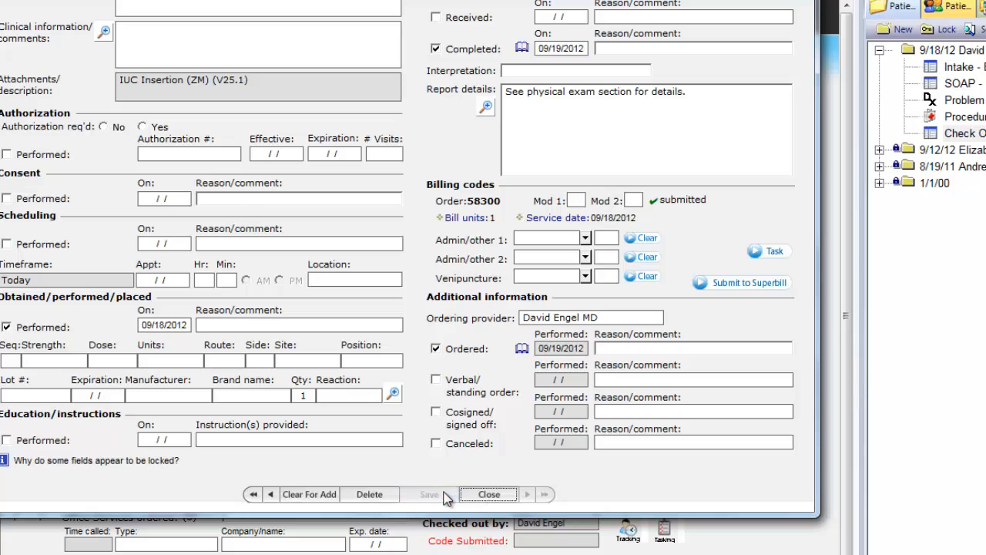
click(485, 494)
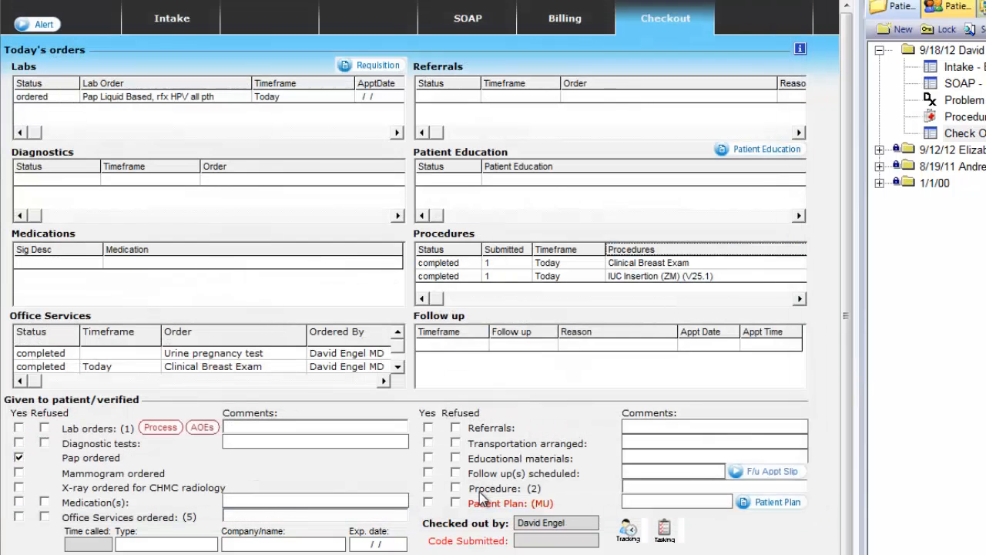
- Open the Mirena IUS office service, mark it performed, and set its dose to 1 units
click(399, 368)
click(398, 367)
click(398, 367)
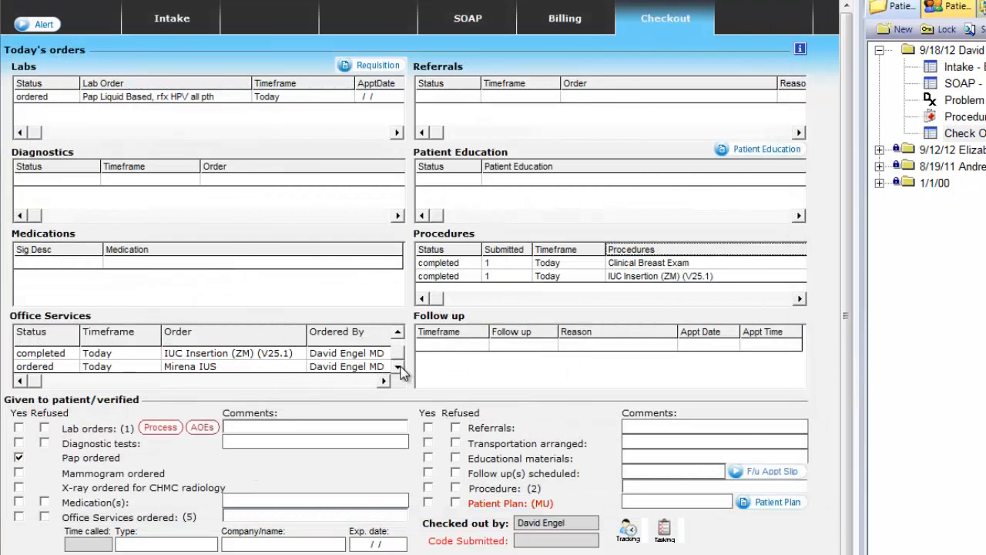
double_click(264, 365)
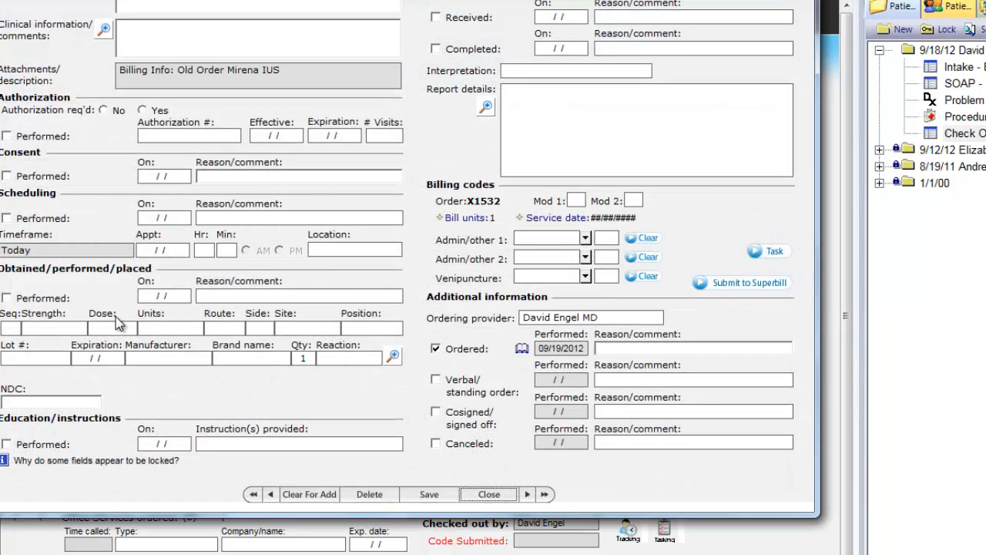
click(37, 298)
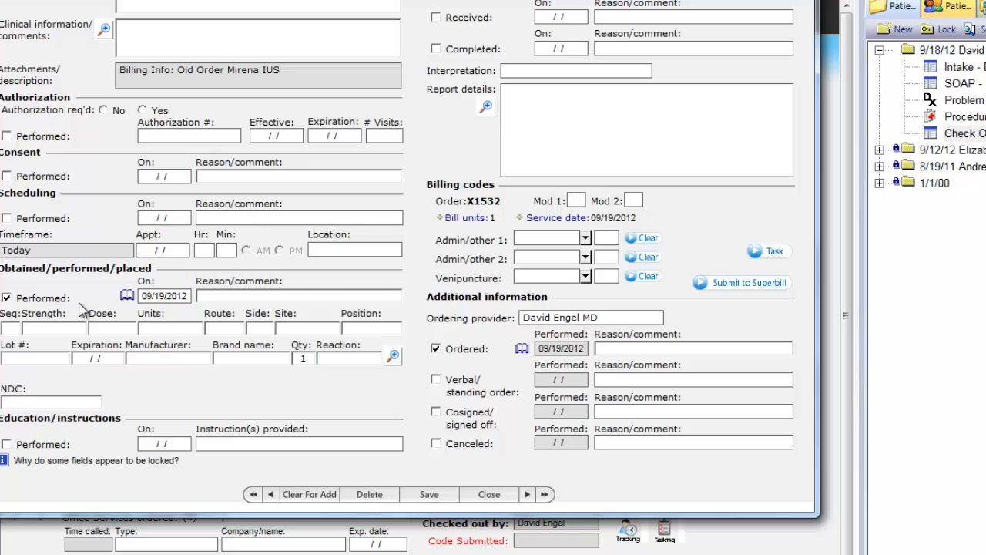
click(147, 328)
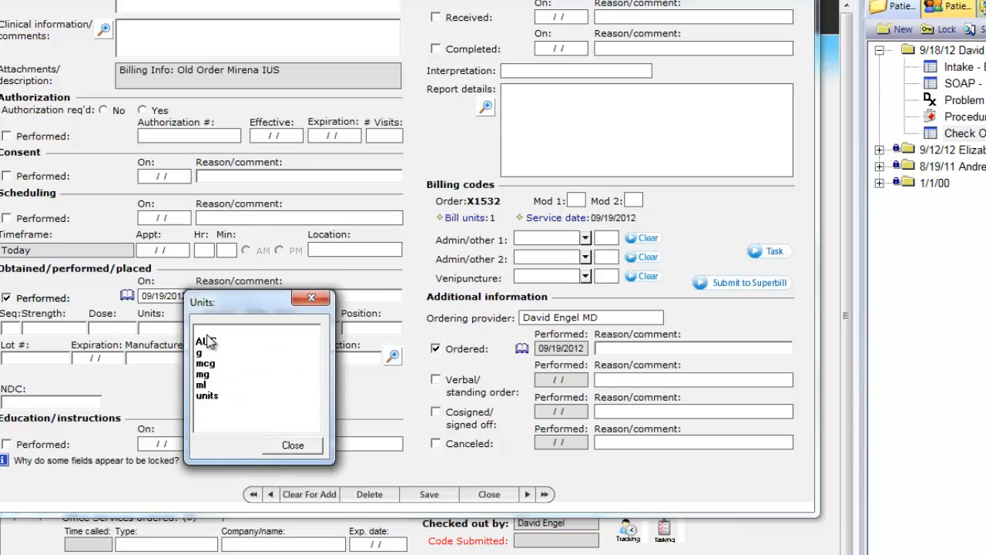
double_click(204, 396)
click(123, 328)
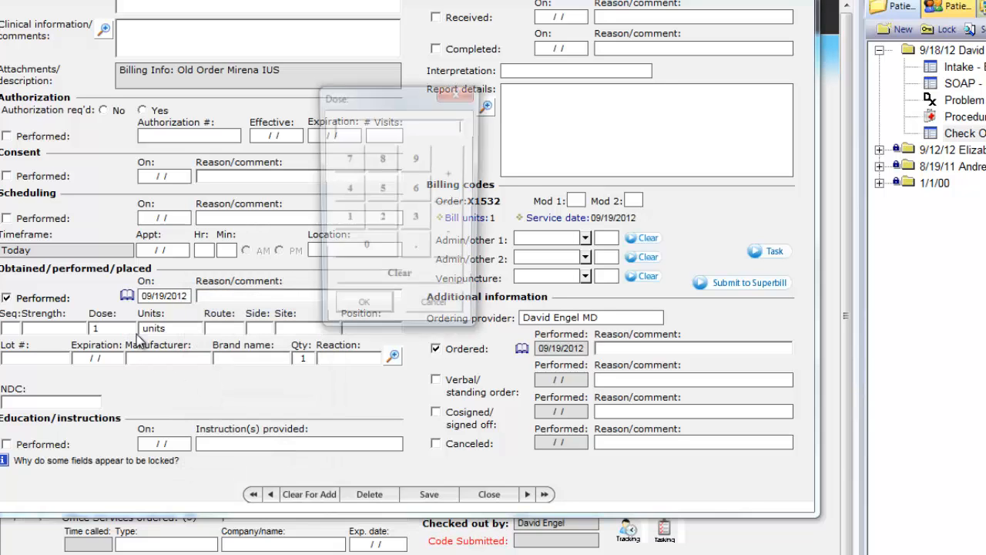
text(1)
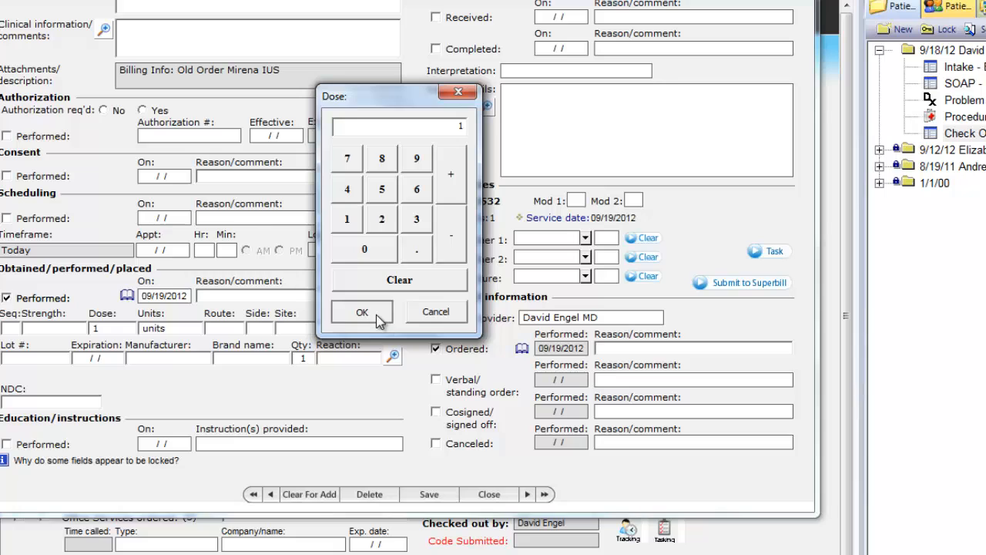
click(376, 315)
- Enter NDC ABC123 for the Mirena IUS, submit it to the superbill, save, and close
click(46, 402)
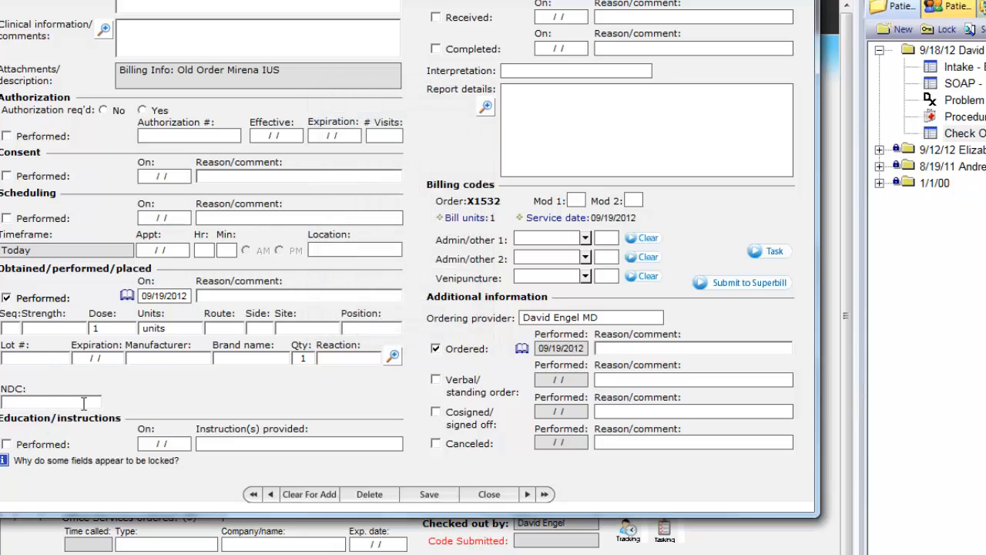
text(ABC123)
click(731, 285)
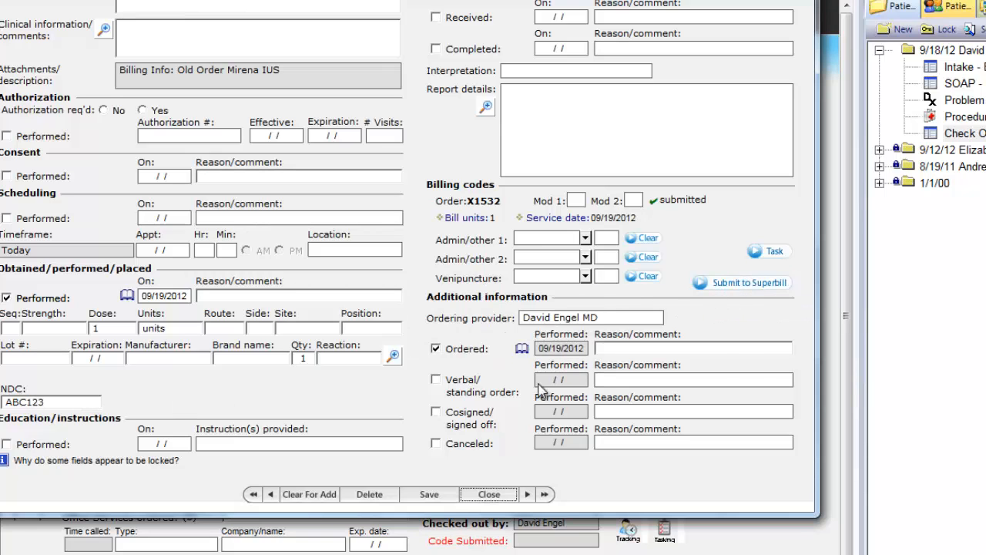
click(426, 495)
click(483, 496)
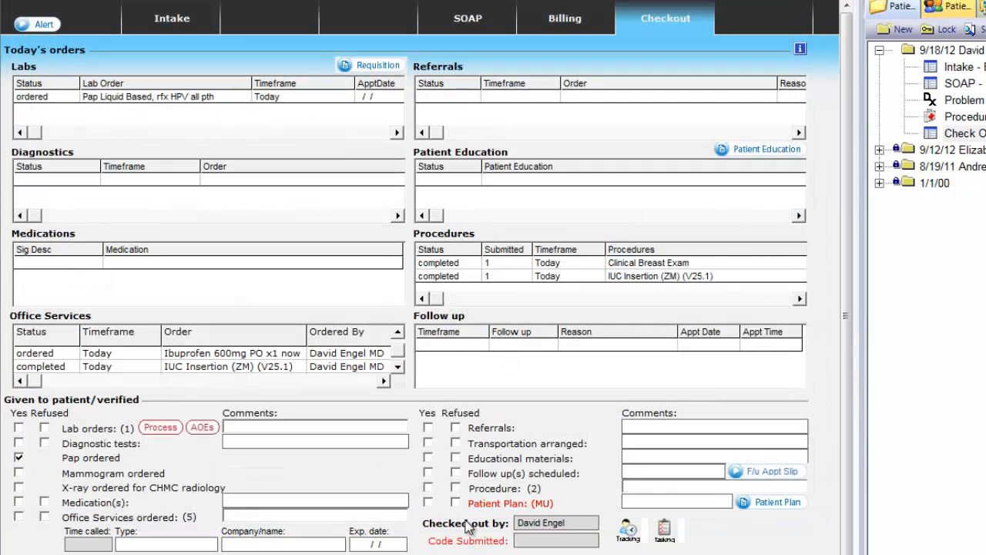